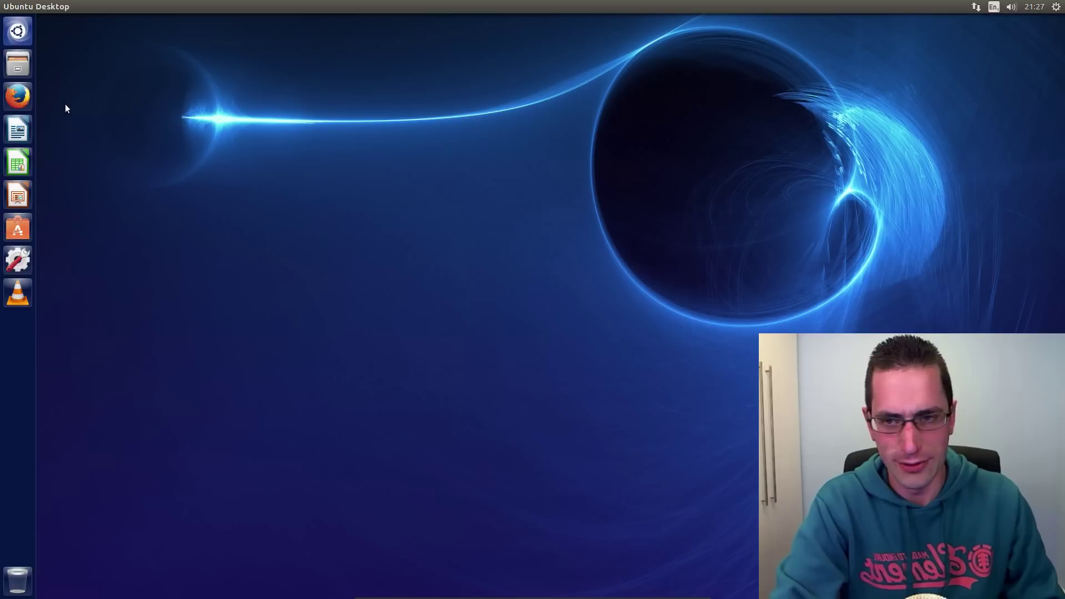
Search the Dash for 'up' and launch Software Updater to check for updates.
{"action": "left_click", "coordinate": [22, 35]}
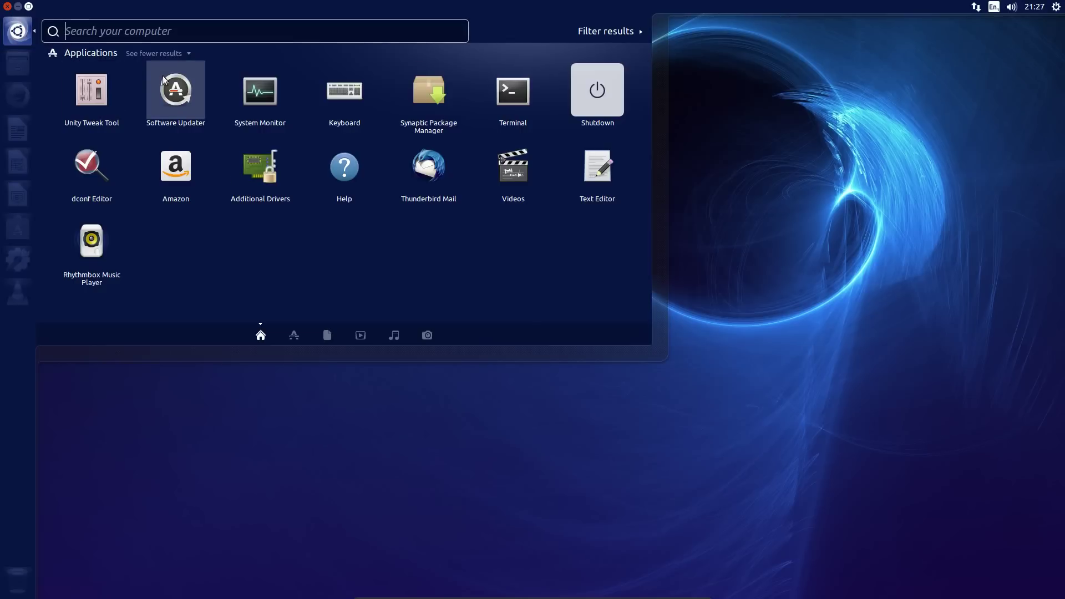
{"action": "type", "text": "up"}
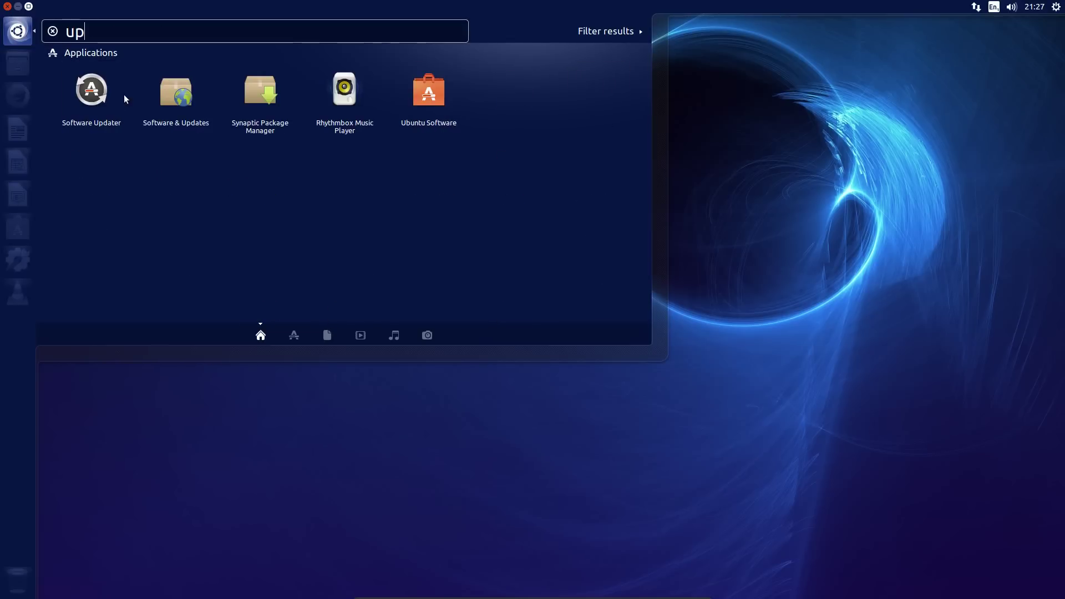
{"action": "left_click", "coordinate": [92, 92]}
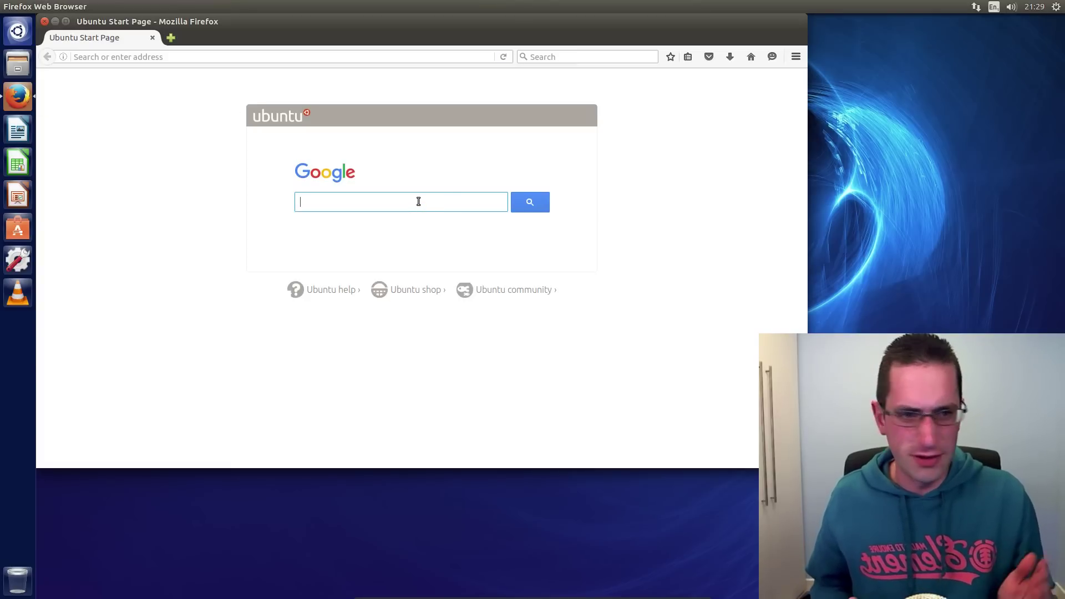
Search 'quidsup github', open the GitHub profile and scroll the flashless-extras README.
{"action": "type", "text": "quidsup"}
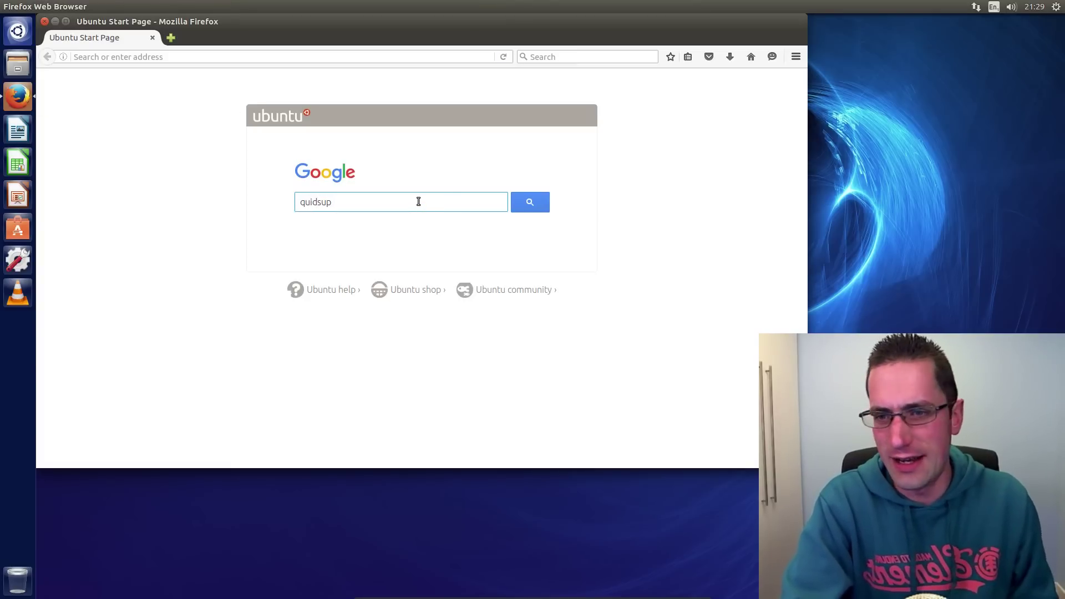
{"action": "type", "text": " github"}
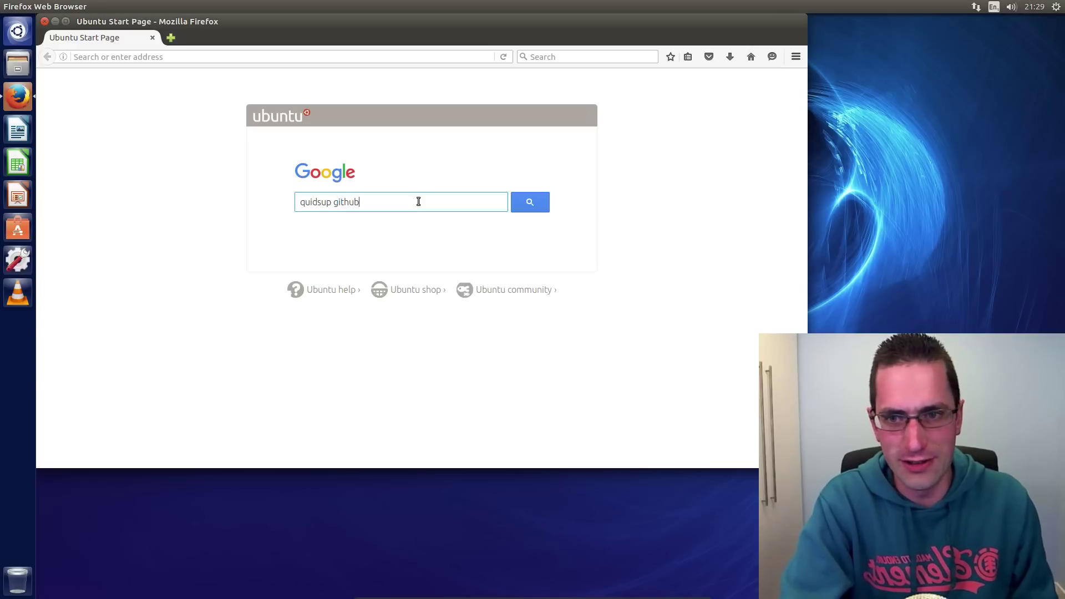
{"action": "key", "text": "Return"}
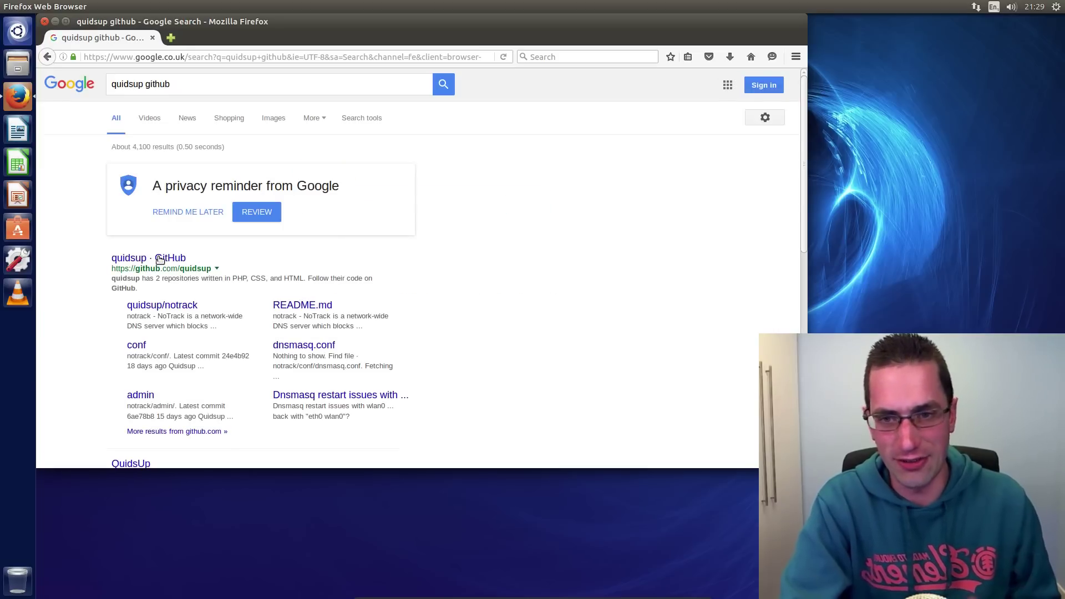
{"action": "left_click", "coordinate": [165, 258]}
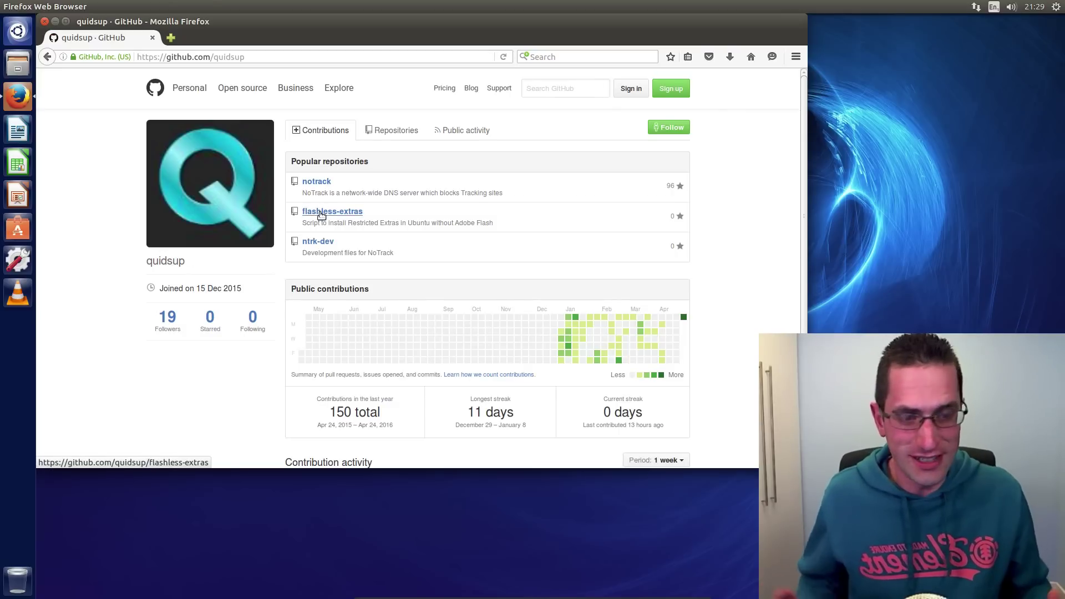
{"action": "left_click", "coordinate": [321, 214]}
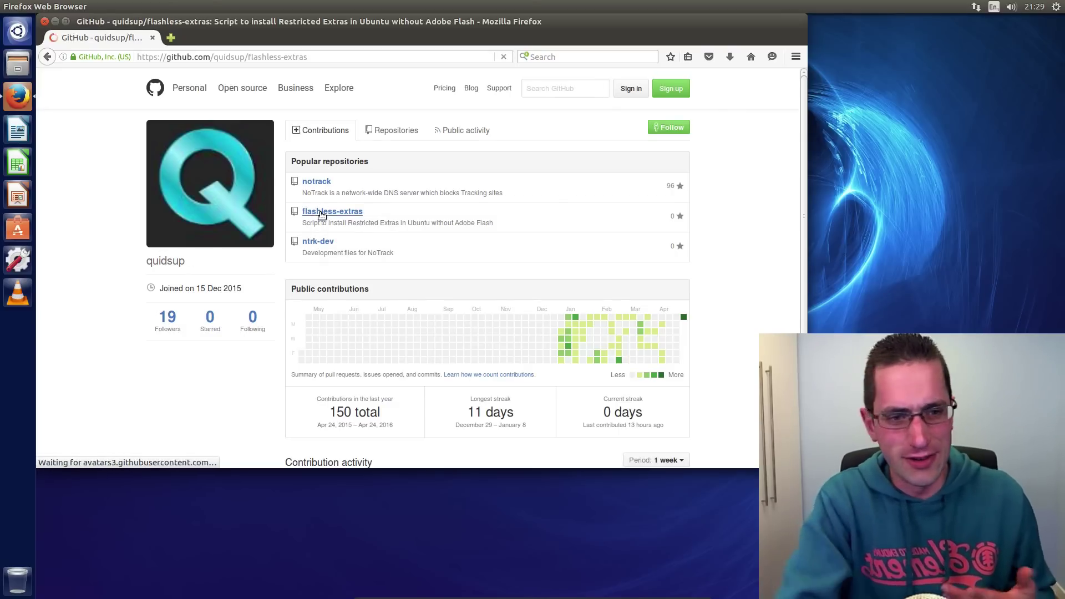
{"action": "scroll", "coordinate": [259, 285], "scroll_direction": "down", "scroll_amount": 5}
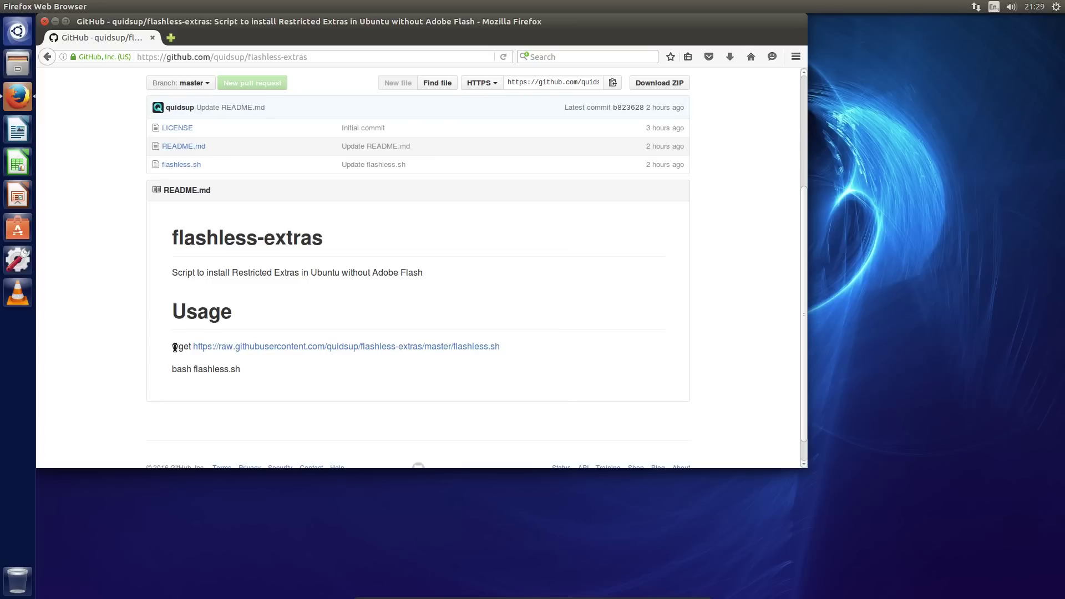
In a new terminal, download flashless.sh with wget and run it with the sudo password.
{"action": "key", "text": "ctrl+alt+t"}
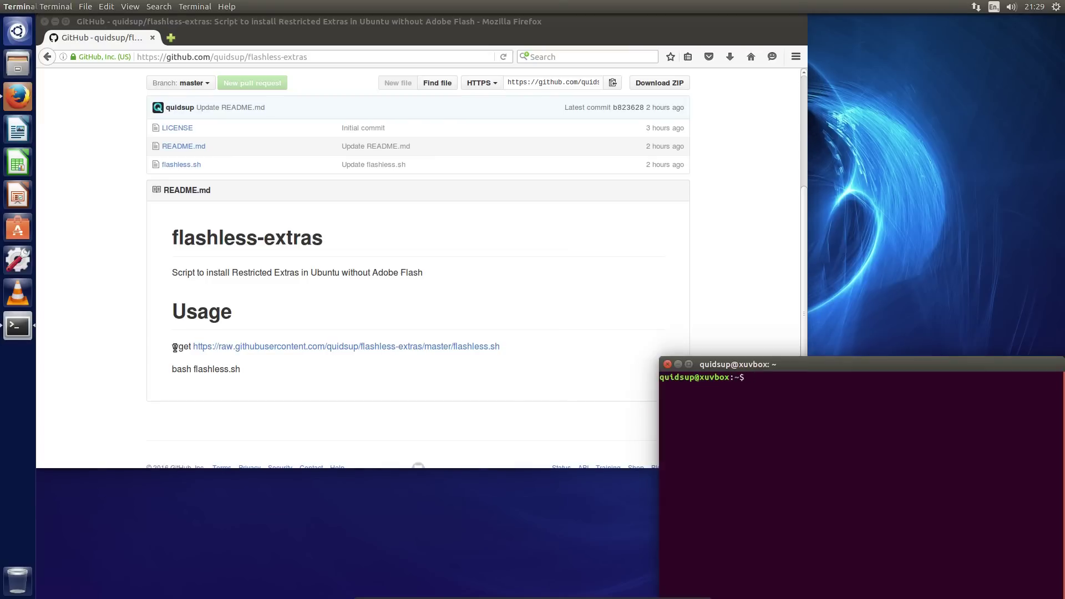
{"action": "type", "text": "wget https://raw.githubusercontent.com/quidsup/flashless-extras/master/flashless.sh"}
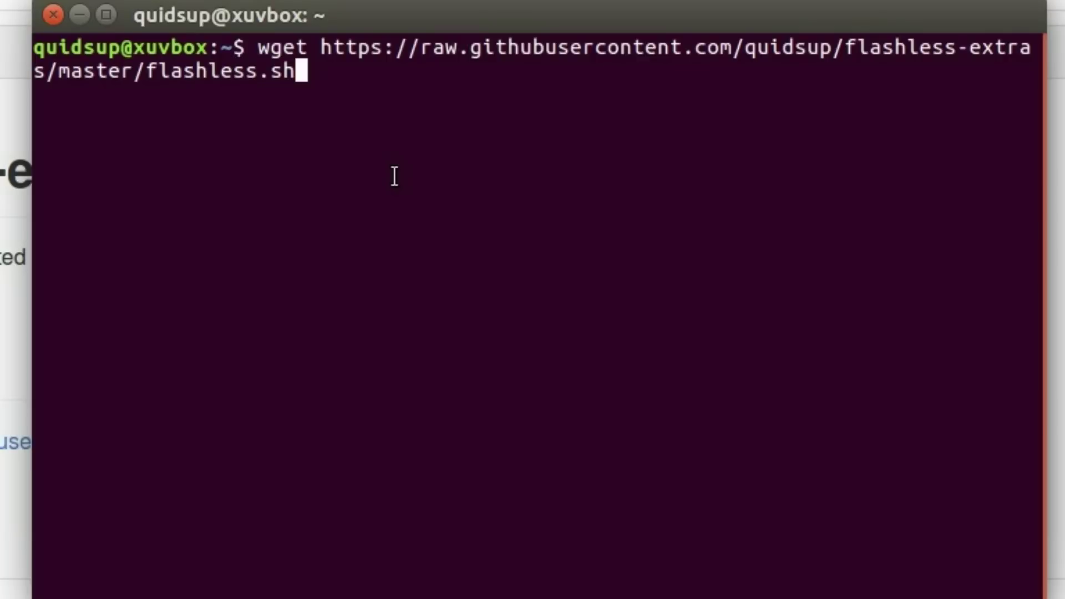
{"action": "key", "text": "Return"}
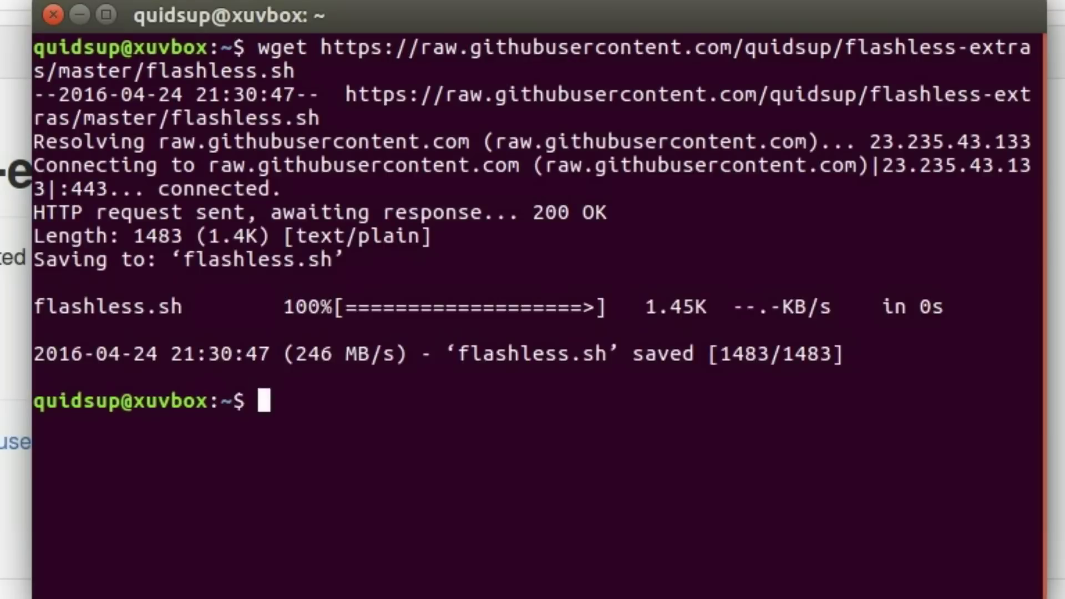
{"action": "type", "text": "bash "}
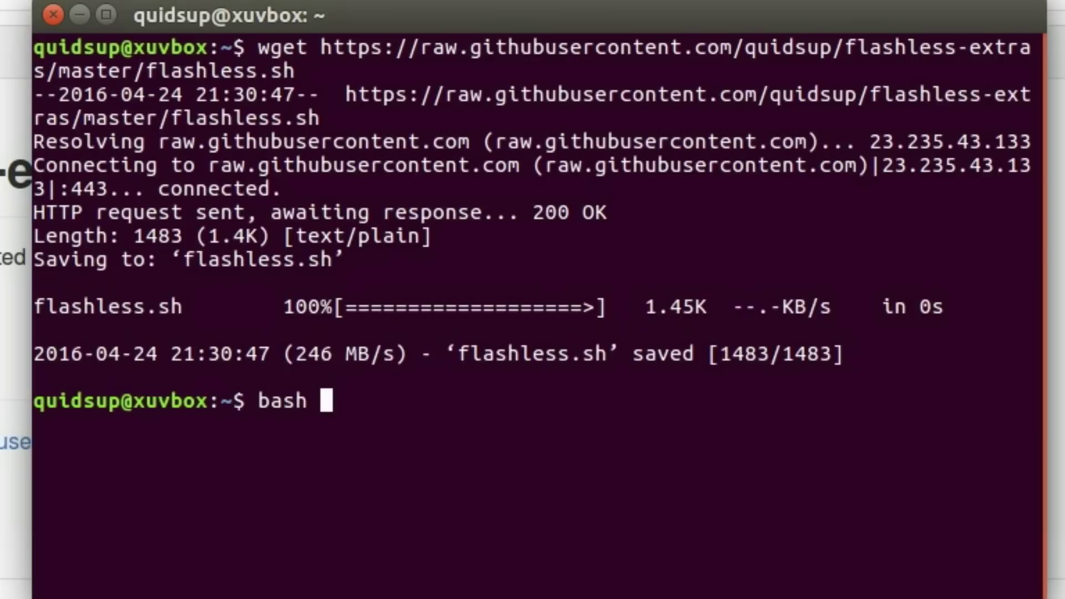
{"action": "type", "text": "flashless.sh"}
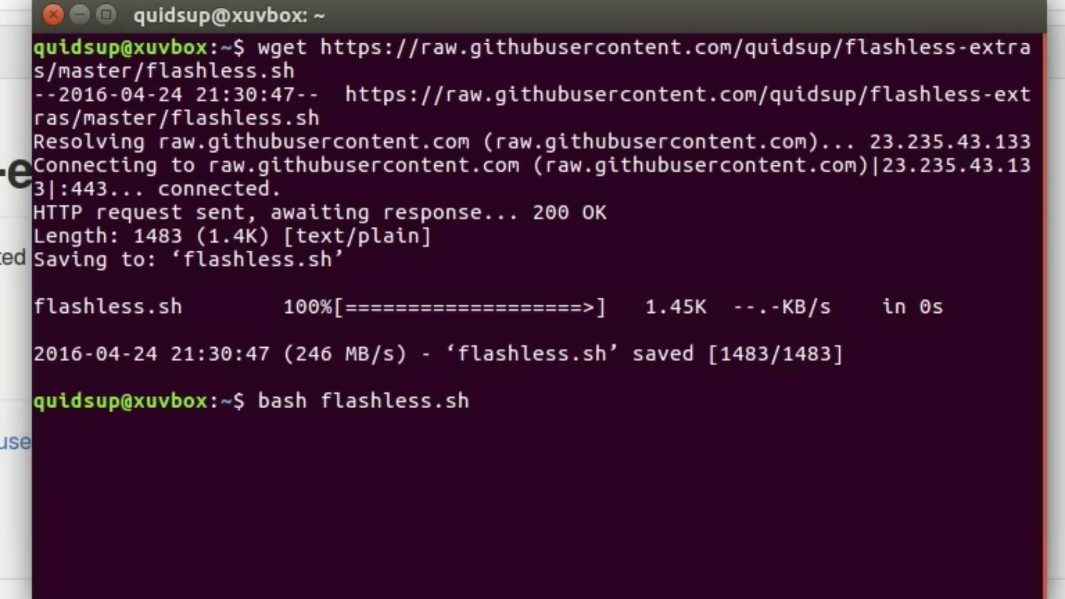
{"action": "key", "text": "Return"}
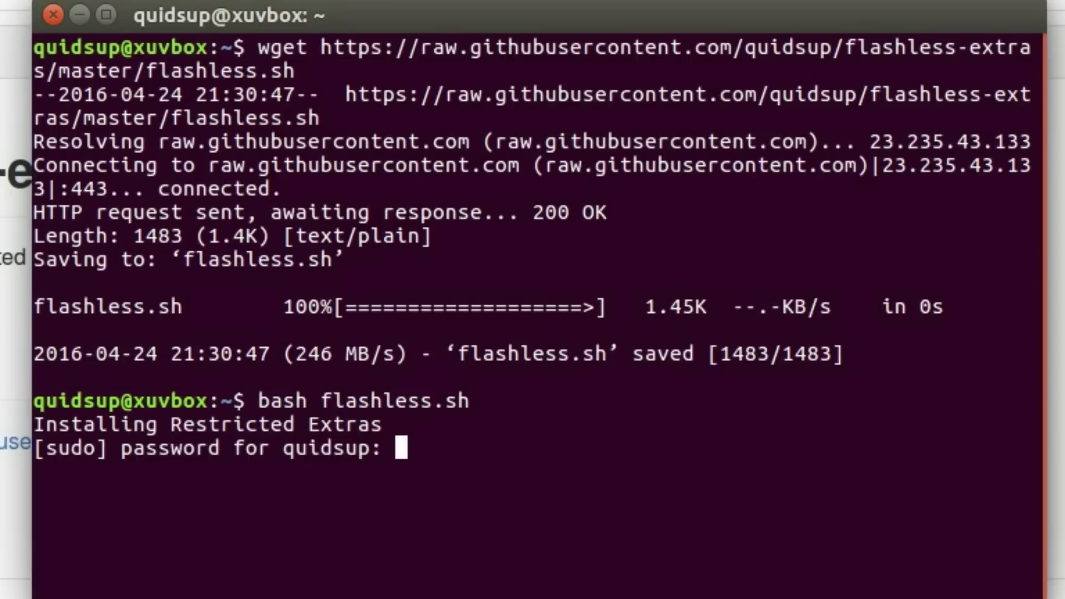
{"action": "key", "text": "Return"}
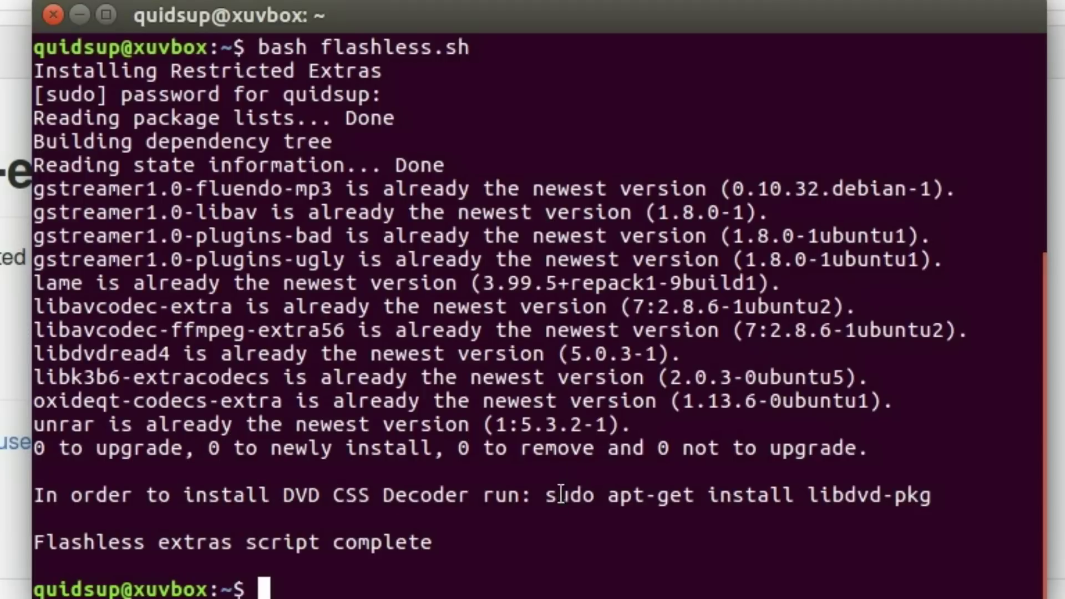
Copy the suggested libdvd-pkg install command to the prompt and run it.
{"action": "left_click_drag", "start_coordinate": [534, 500], "coordinate": [933, 501]}
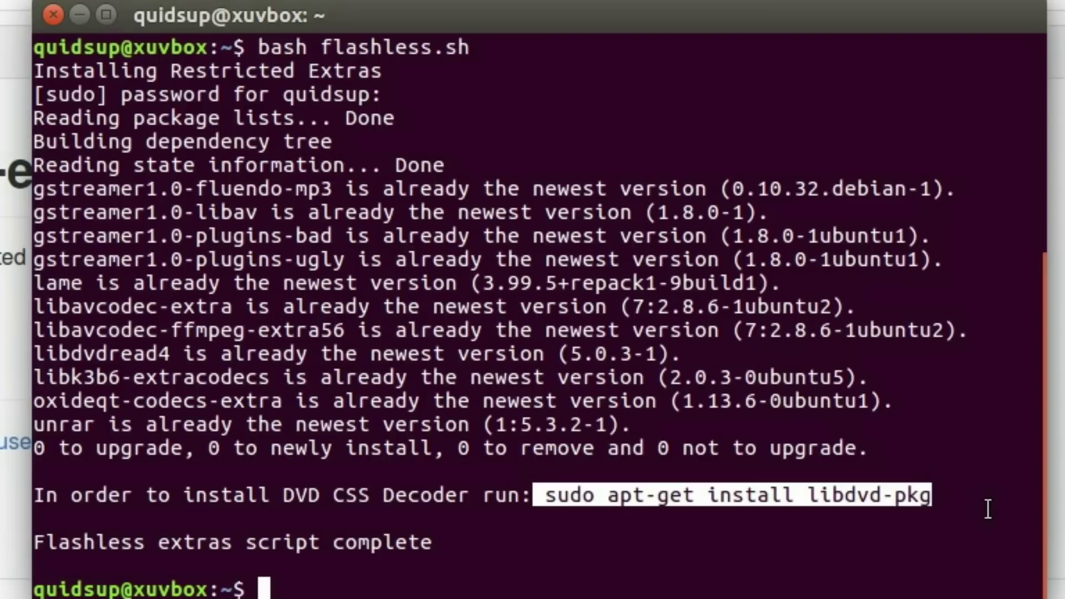
{"action": "left_click", "coordinate": [312, 588]}
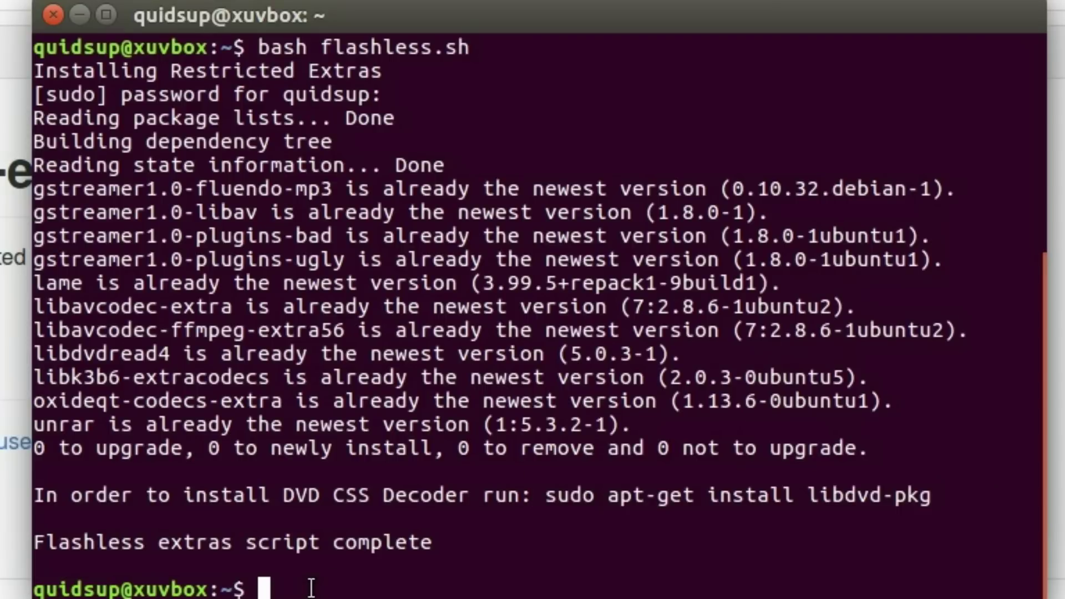
{"action": "middle_click", "coordinate": [311, 588]}
{"action": "key", "text": "Return"}
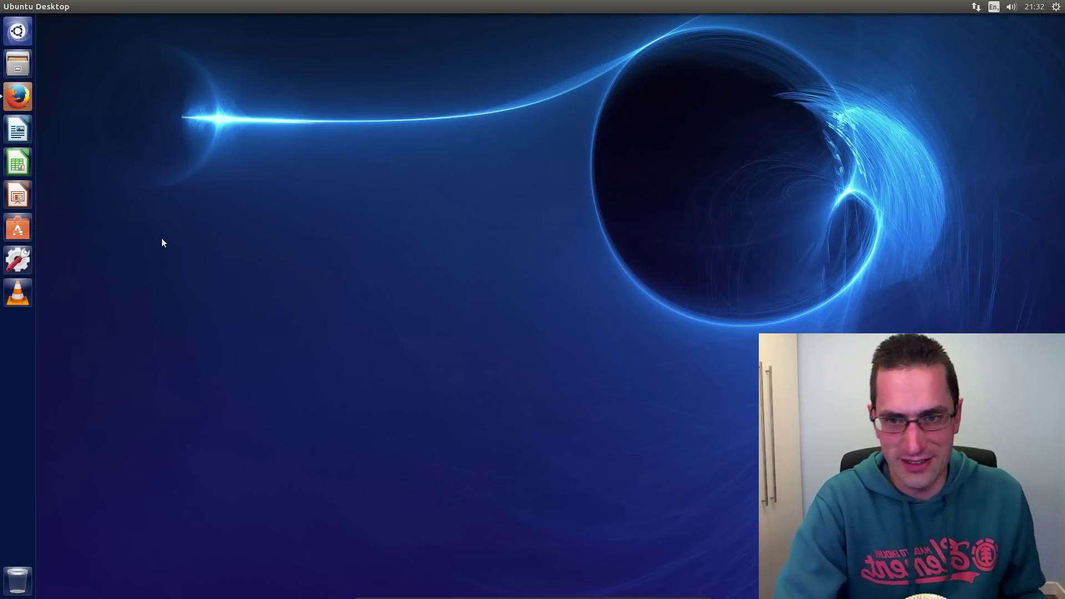
Open Ubuntu Software, centre its window and search for 'ubuntu-mate-welcome'.
{"action": "left_click", "coordinate": [22, 233]}
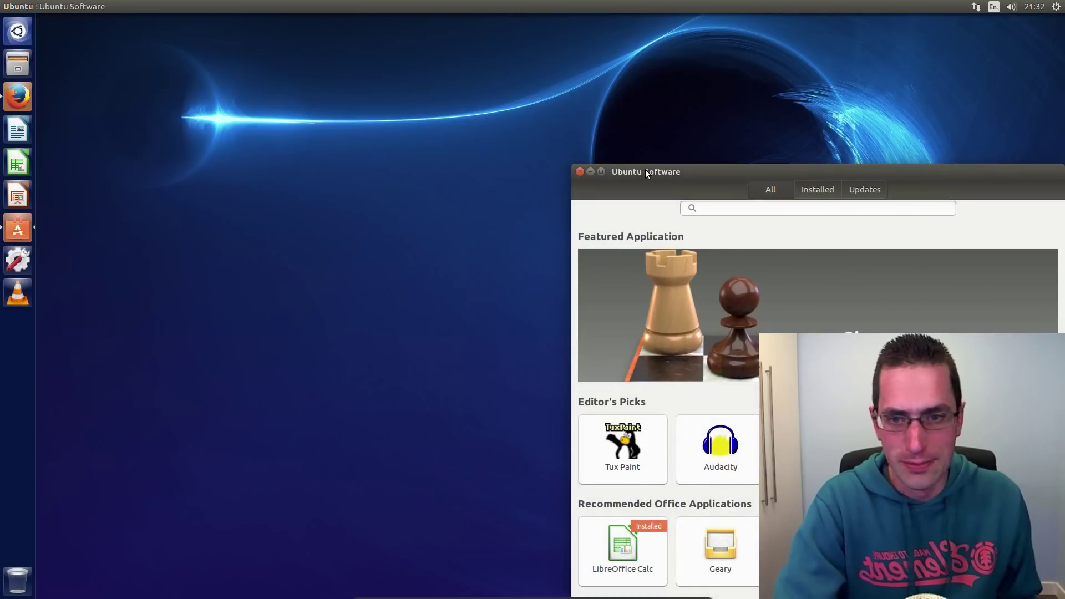
{"action": "left_click_drag", "start_coordinate": [620, 165], "coordinate": [347, 101]}
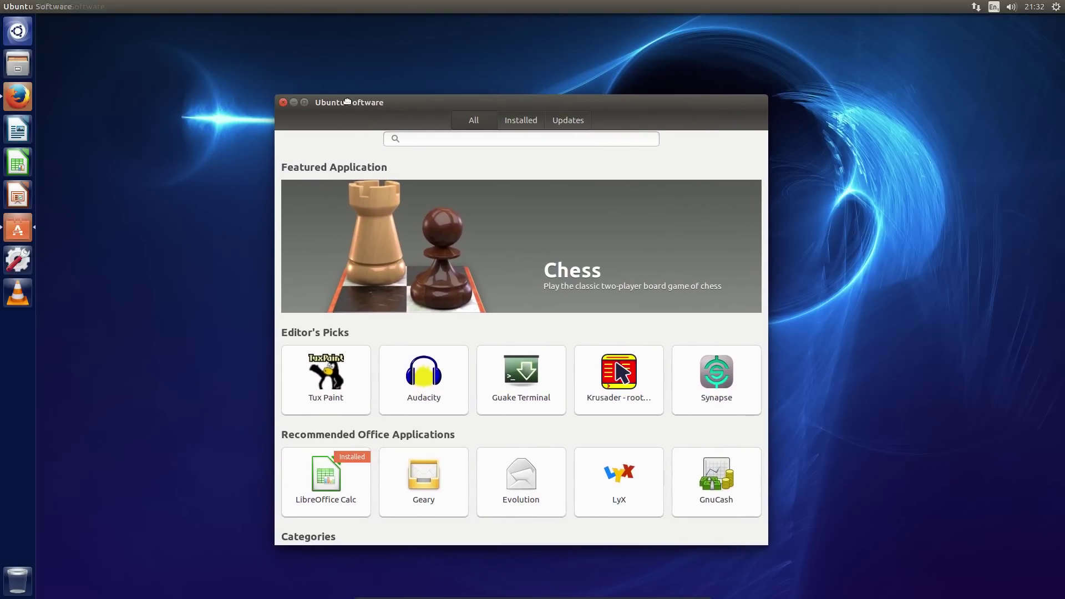
{"action": "left_click", "coordinate": [426, 138]}
{"action": "type", "text": "ubuntu"}
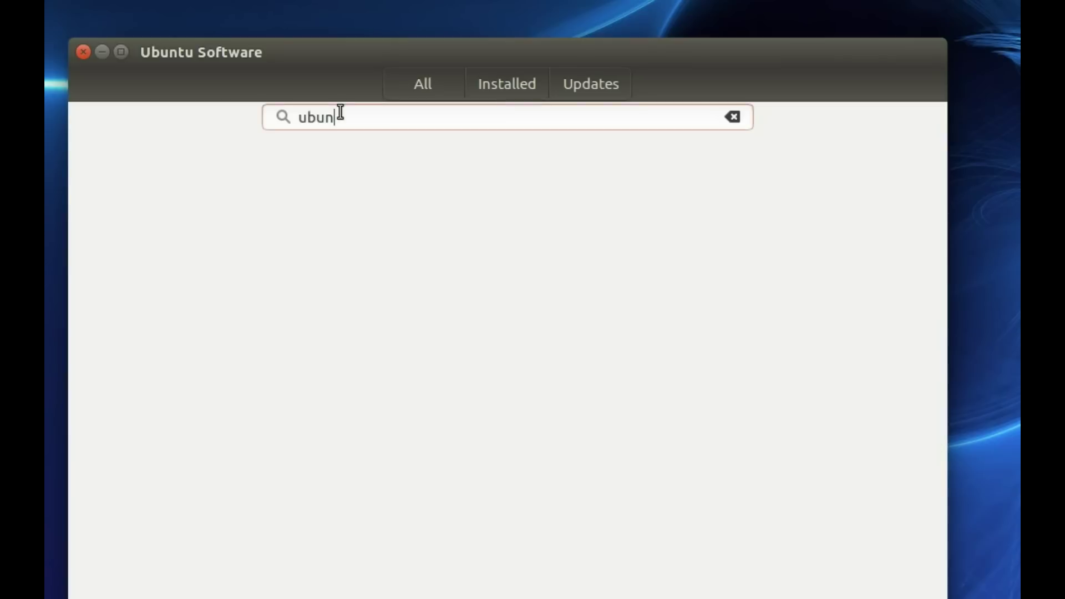
{"action": "type", "text": "-mate-welcome"}
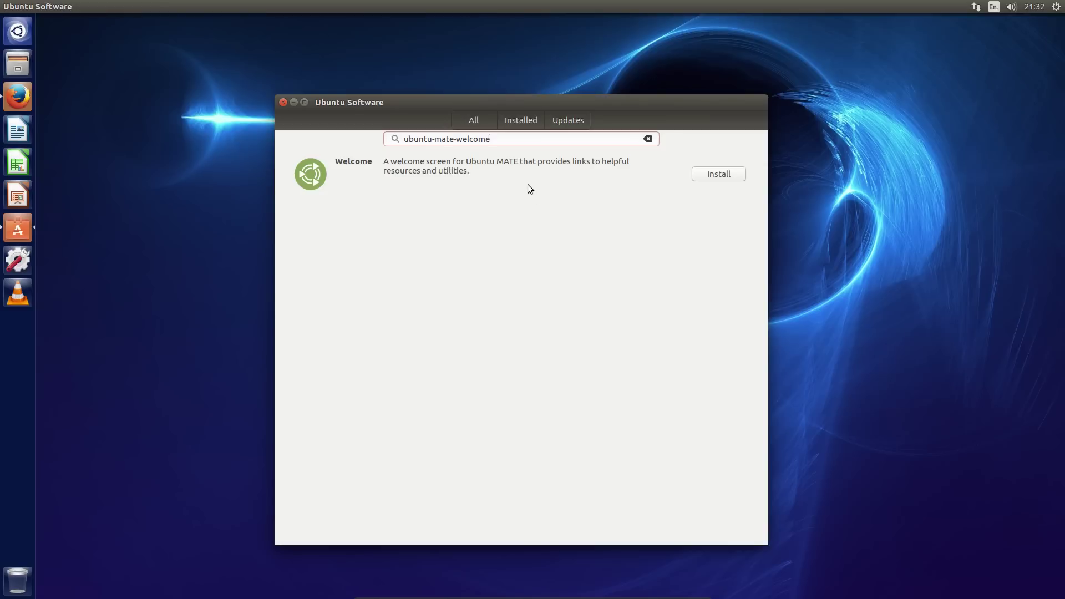
Install Ubuntu MATE Welcome, authenticating with the account password, then close the store.
{"action": "left_click", "coordinate": [720, 176]}
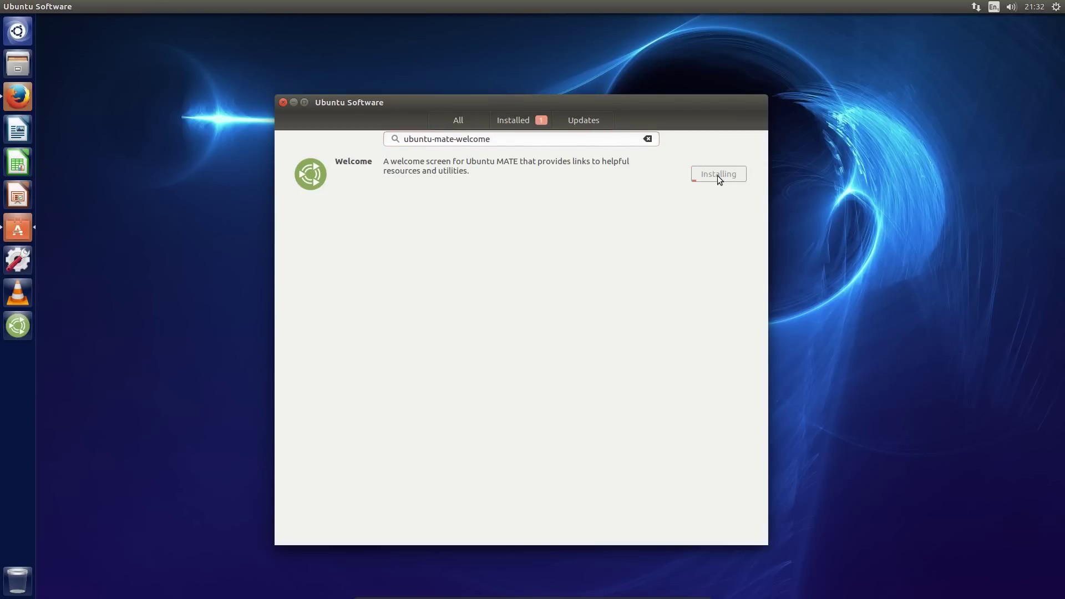
{"action": "key", "text": "ctrl+v"}
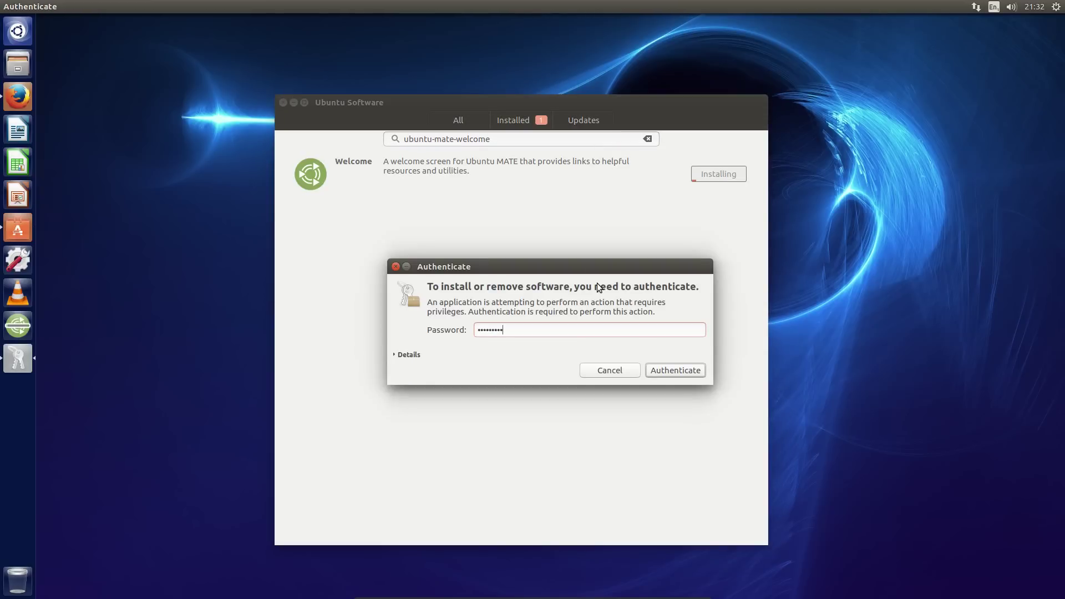
{"action": "key", "text": "Return"}
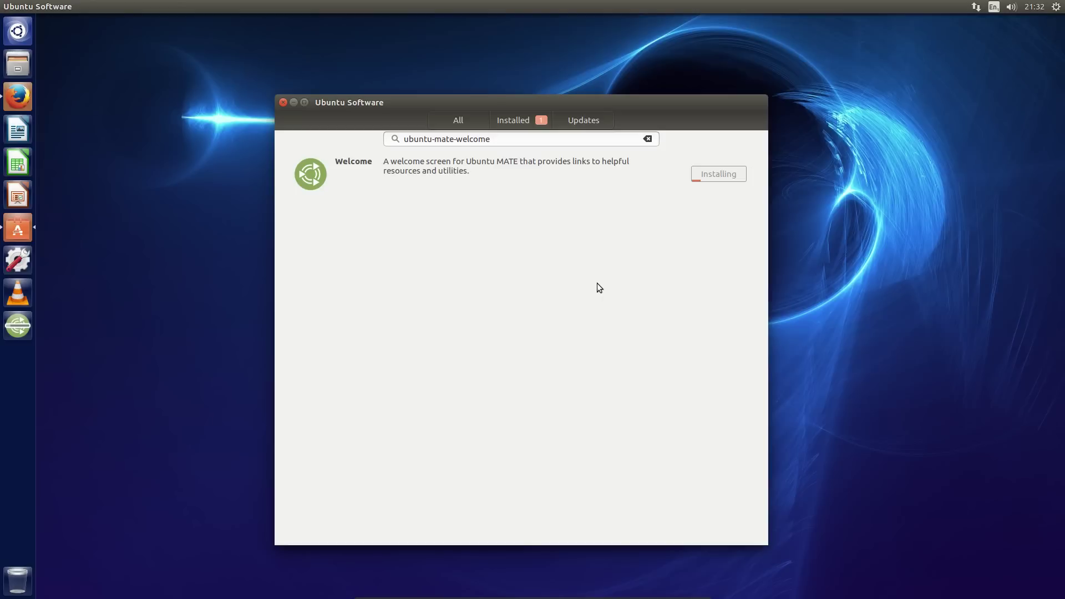
{"action": "key", "text": "ctrl+super+d"}
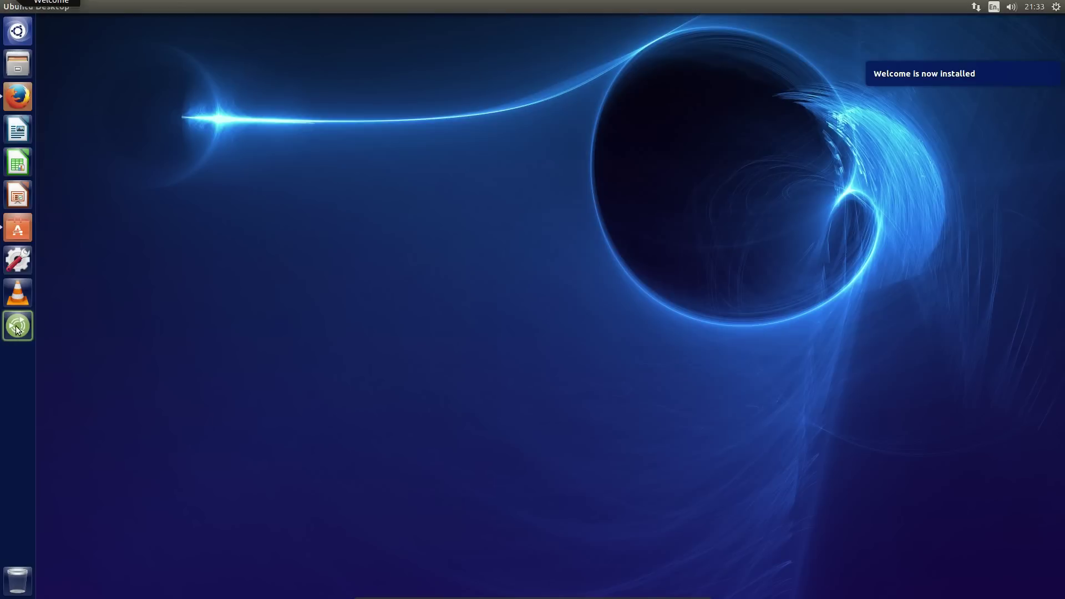
Launch Ubuntu MATE Welcome, peek at Getting Started, then go back and open Software Boutique.
{"action": "left_click", "coordinate": [17, 331]}
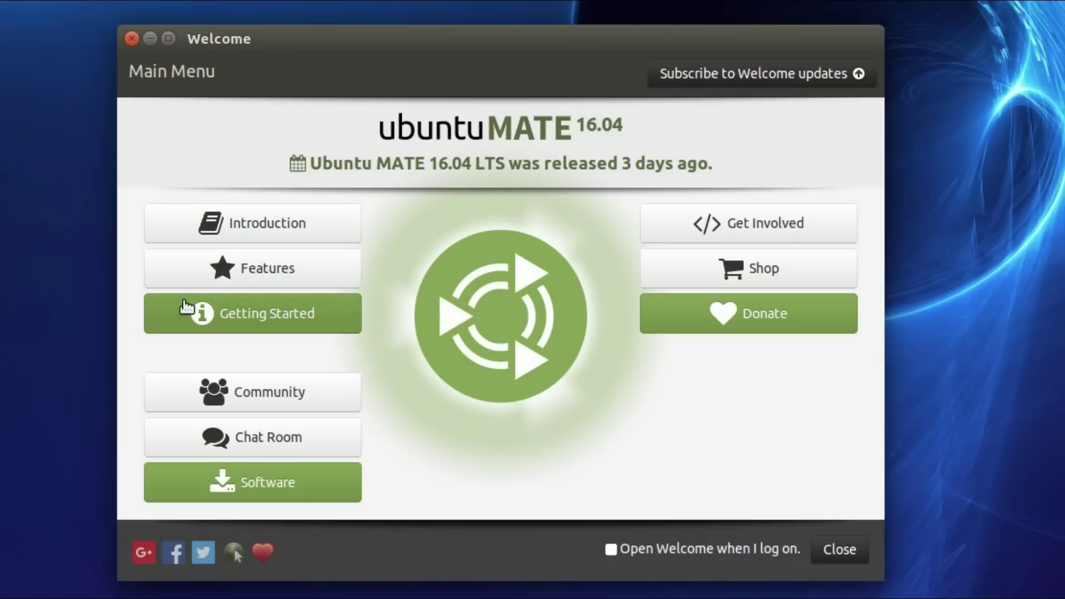
{"action": "left_click", "coordinate": [214, 318]}
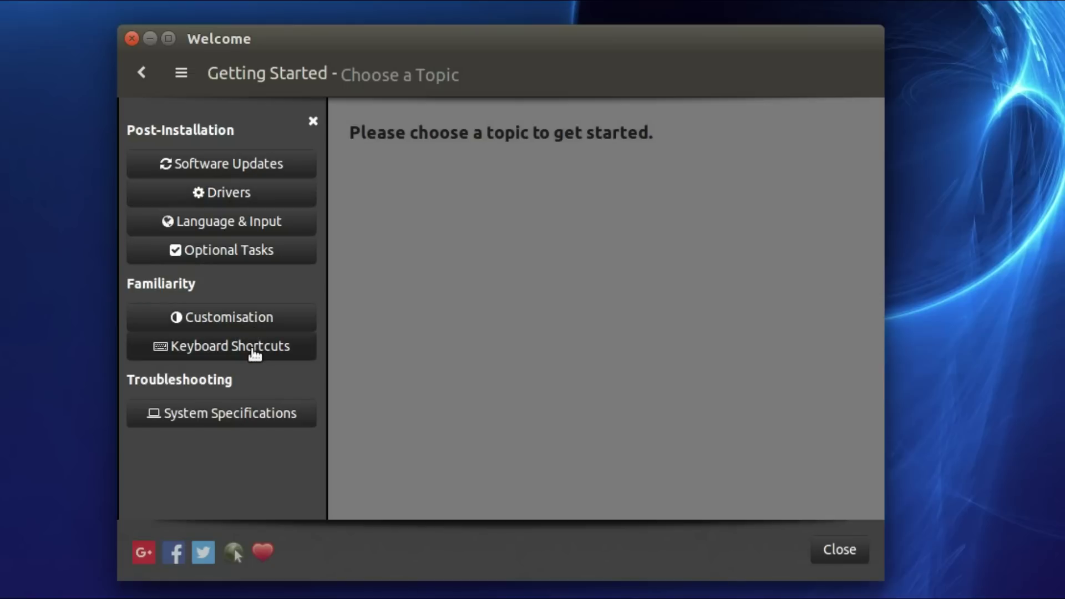
{"action": "left_click", "coordinate": [142, 73]}
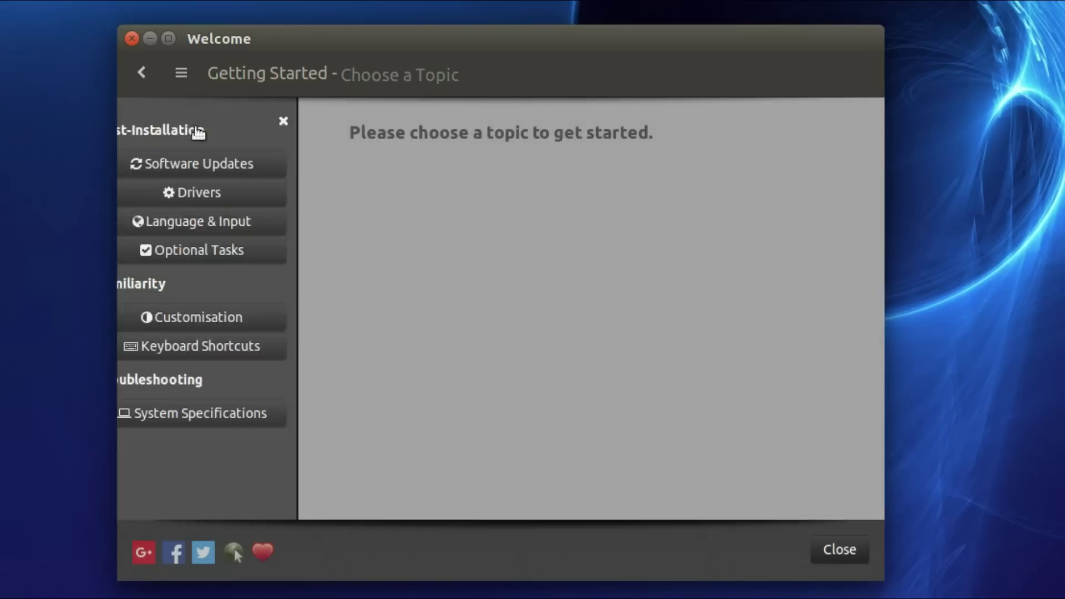
{"action": "left_click", "coordinate": [284, 482]}
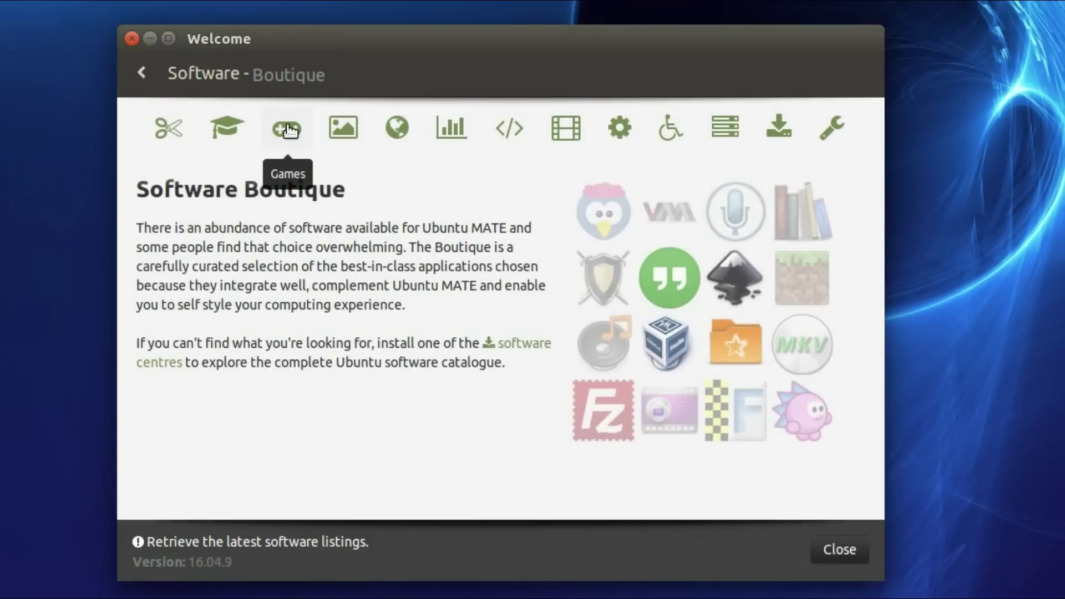
Show the Graphics category and scroll through its applications.
{"action": "left_click", "coordinate": [342, 135]}
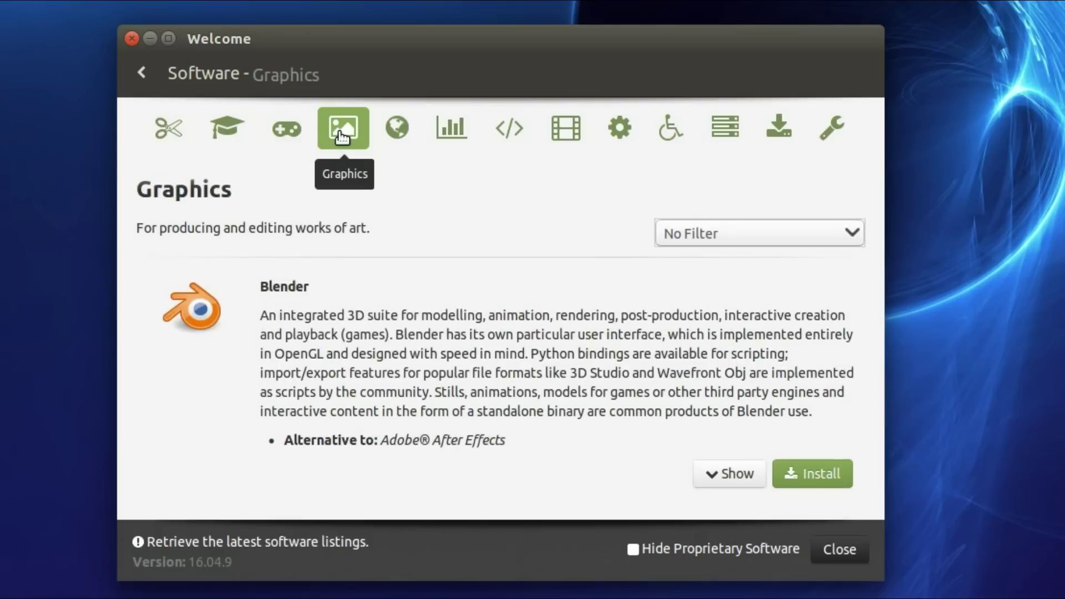
{"action": "scroll", "coordinate": [357, 303], "scroll_direction": "down", "scroll_amount": 3}
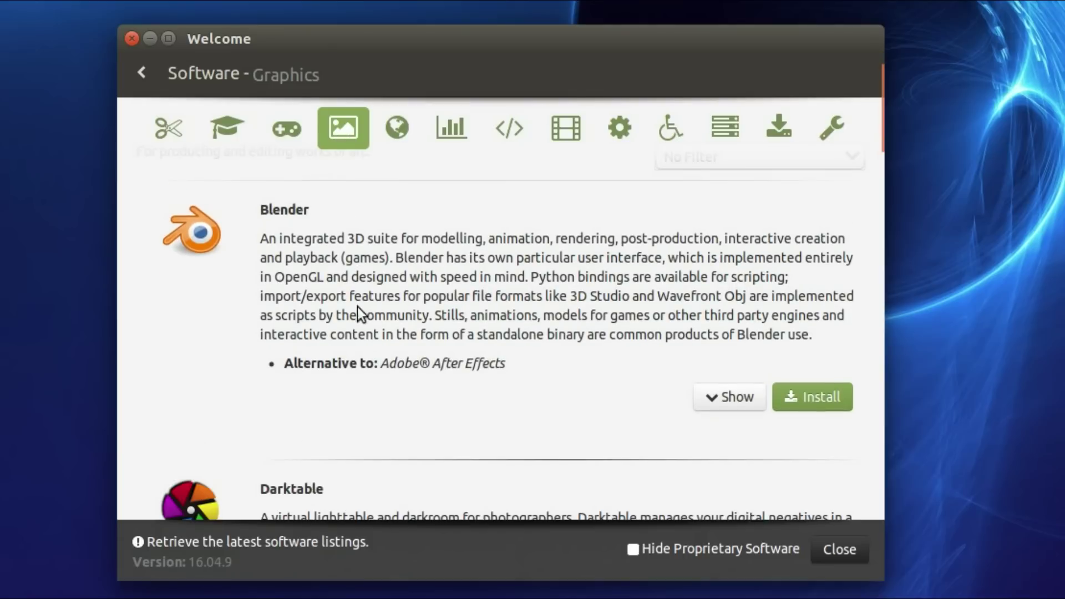
{"action": "scroll", "coordinate": [357, 308], "scroll_direction": "down", "scroll_amount": 5}
{"action": "scroll", "coordinate": [357, 308], "scroll_direction": "down", "scroll_amount": 11}
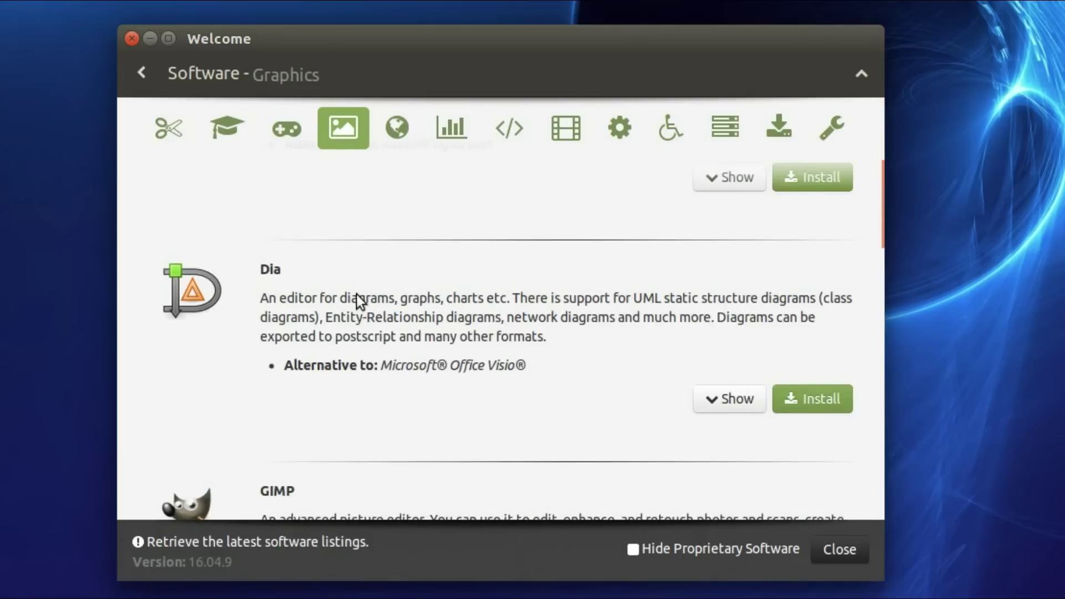
{"action": "scroll", "coordinate": [357, 294], "scroll_direction": "down", "scroll_amount": 2}
{"action": "scroll", "coordinate": [368, 302], "scroll_direction": "down", "scroll_amount": 10}
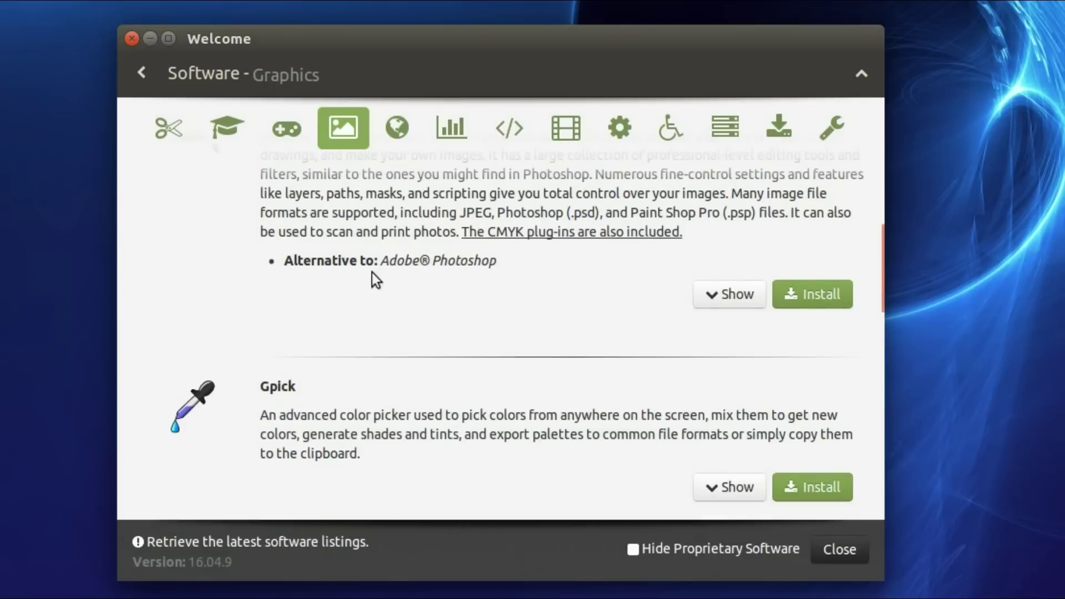
{"action": "scroll", "coordinate": [371, 300], "scroll_direction": "up", "scroll_amount": 3}
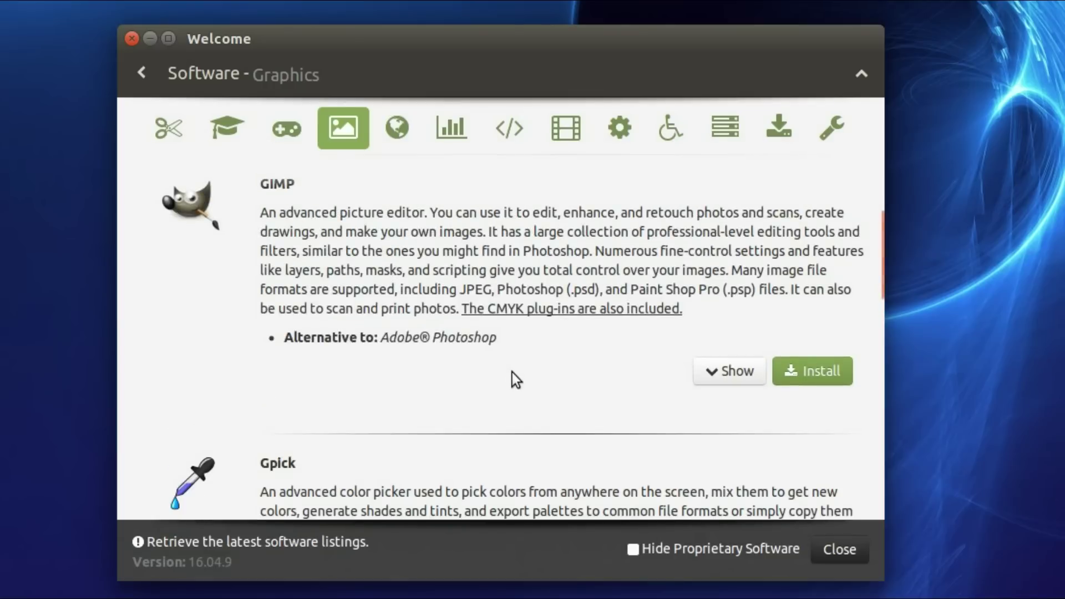
{"action": "scroll", "coordinate": [508, 380], "scroll_direction": "down", "scroll_amount": 3}
{"action": "scroll", "coordinate": [505, 385], "scroll_direction": "down", "scroll_amount": 5}
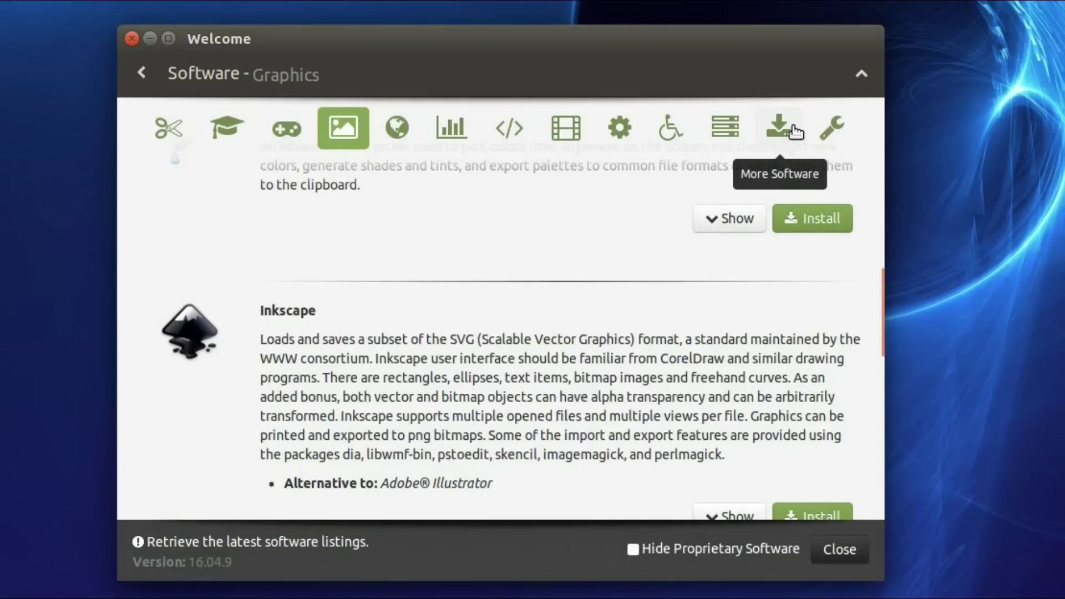
Show the More Software category and scroll down to Synaptic Package Manager.
{"action": "left_click", "coordinate": [793, 131]}
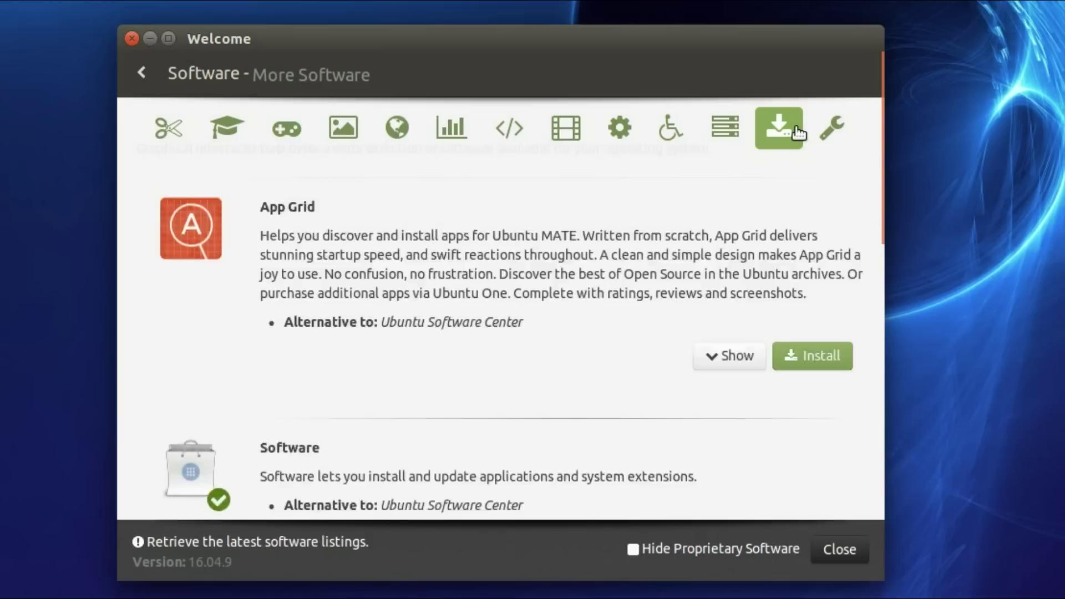
{"action": "scroll", "coordinate": [273, 321], "scroll_direction": "down", "scroll_amount": 3}
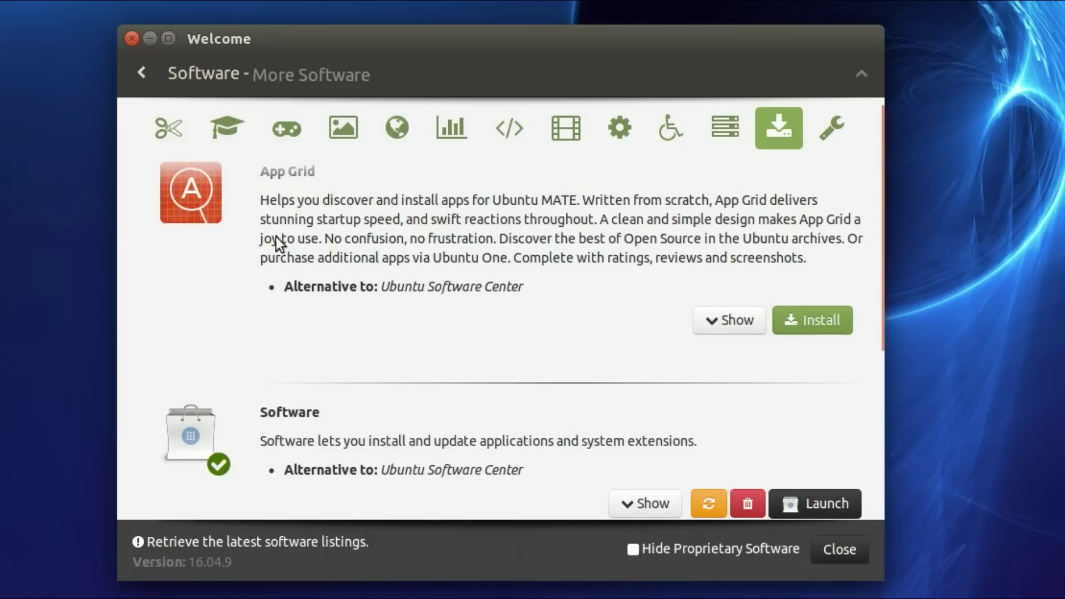
{"action": "scroll", "coordinate": [310, 246], "scroll_direction": "down", "scroll_amount": 8}
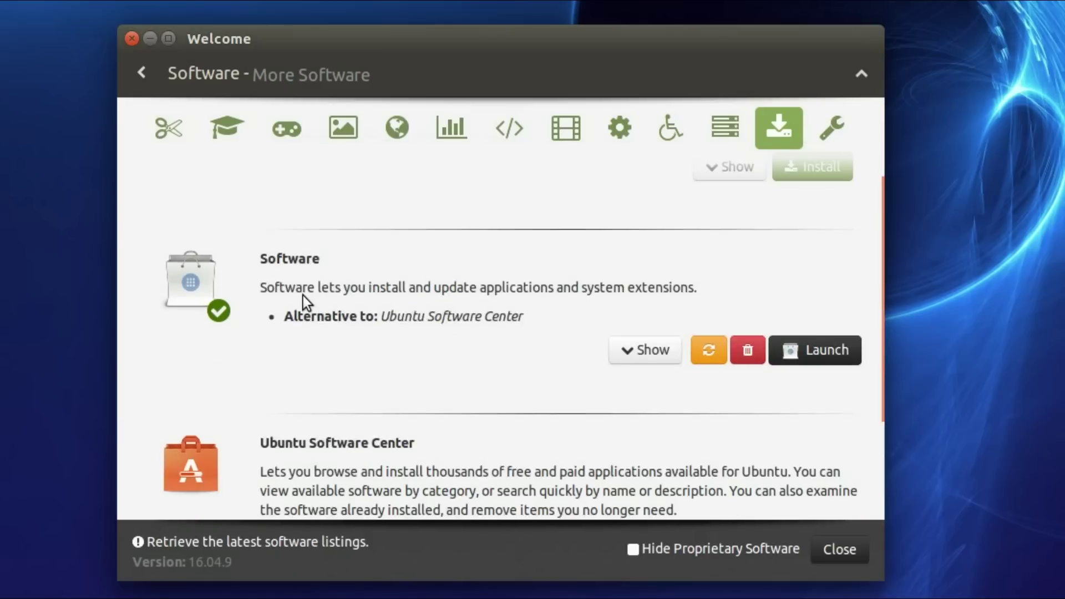
{"action": "scroll", "coordinate": [291, 296], "scroll_direction": "down", "scroll_amount": 5}
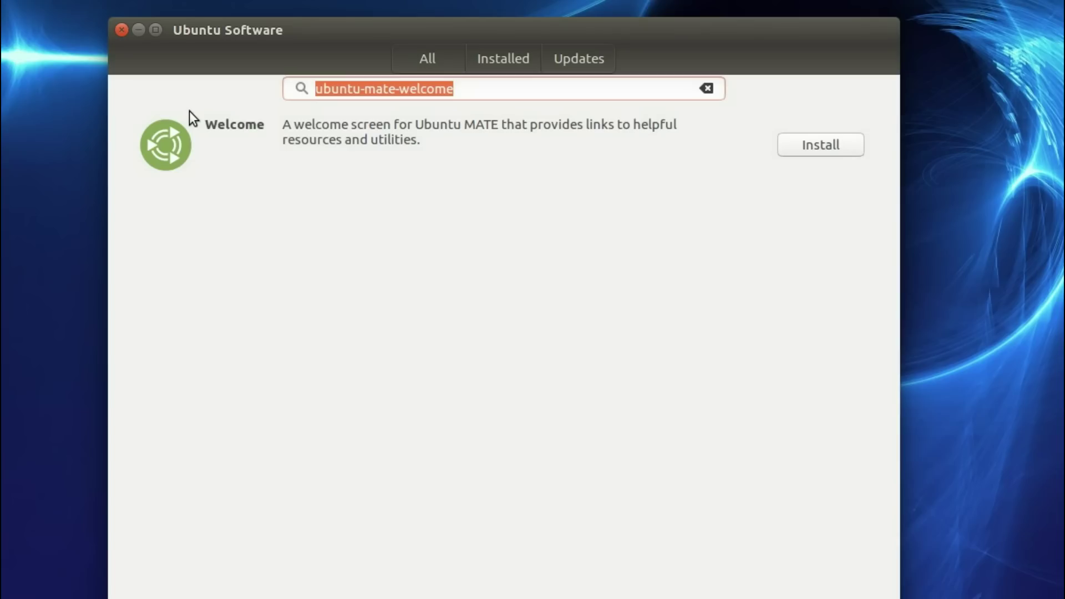
Search Ubuntu Software for 'unity-tweak' and open Unity Tweak Tool's details page.
{"action": "key", "text": "BackSpace"}
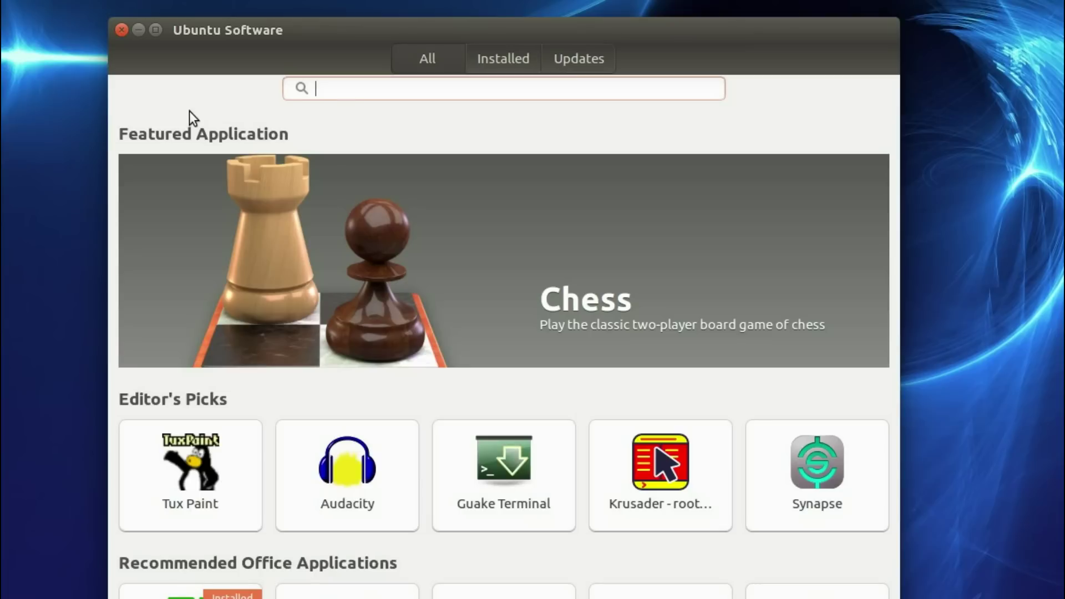
{"action": "type", "text": "unity"}
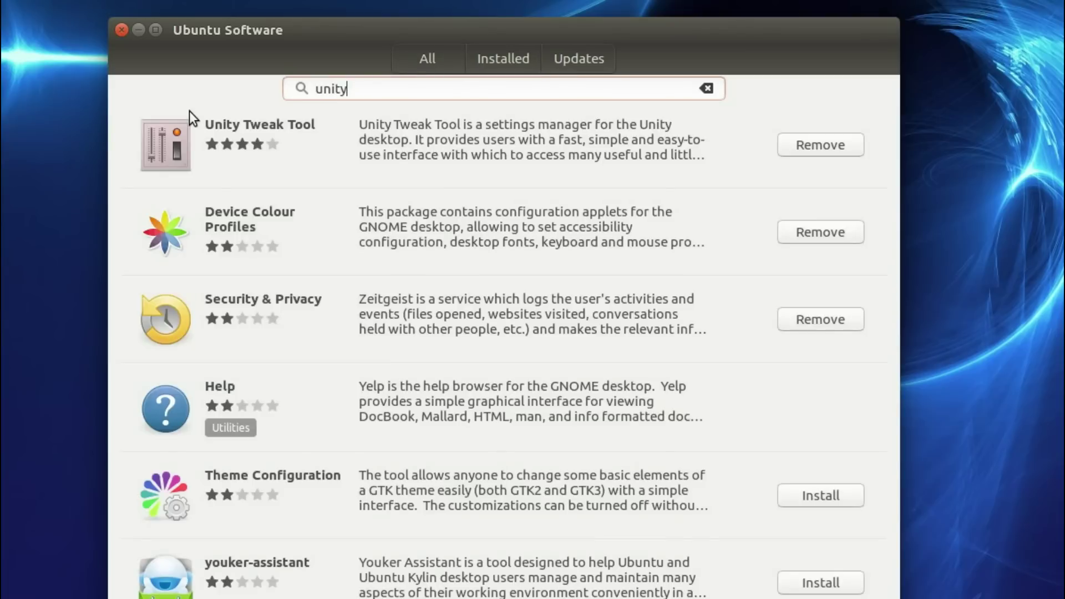
{"action": "type", "text": "-tweak"}
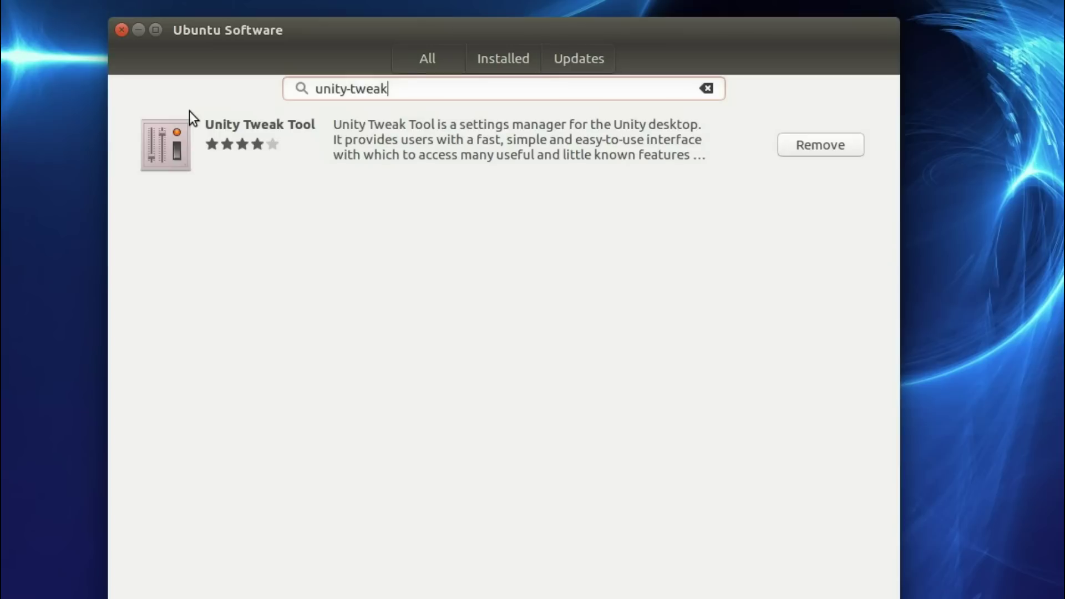
{"action": "left_click", "coordinate": [189, 112]}
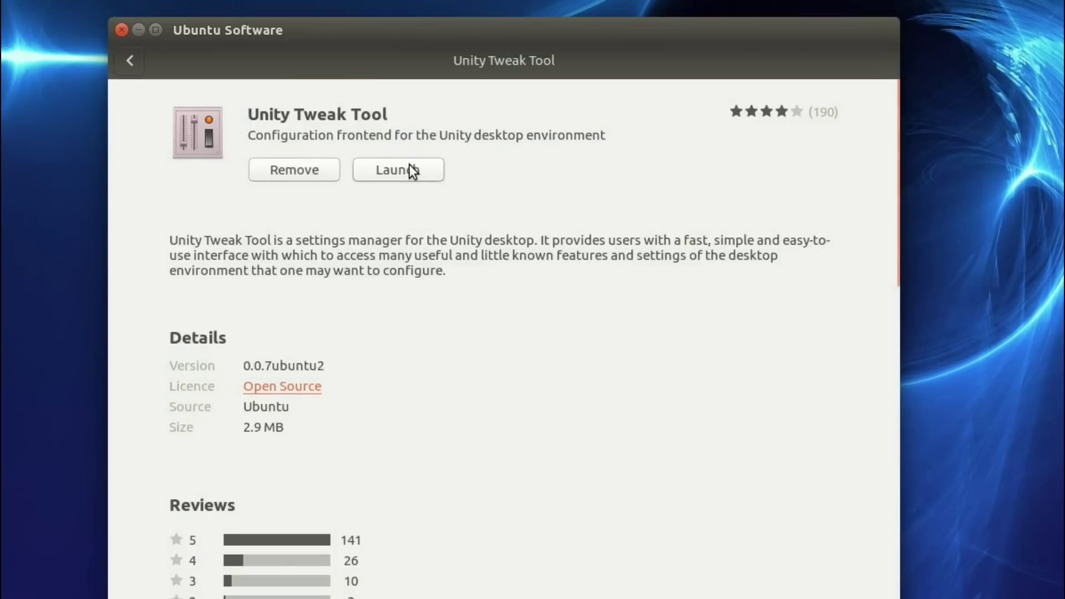
Launch Unity Tweak Tool from the Dash by searching 'twea'.
{"action": "left_click", "coordinate": [139, 28]}
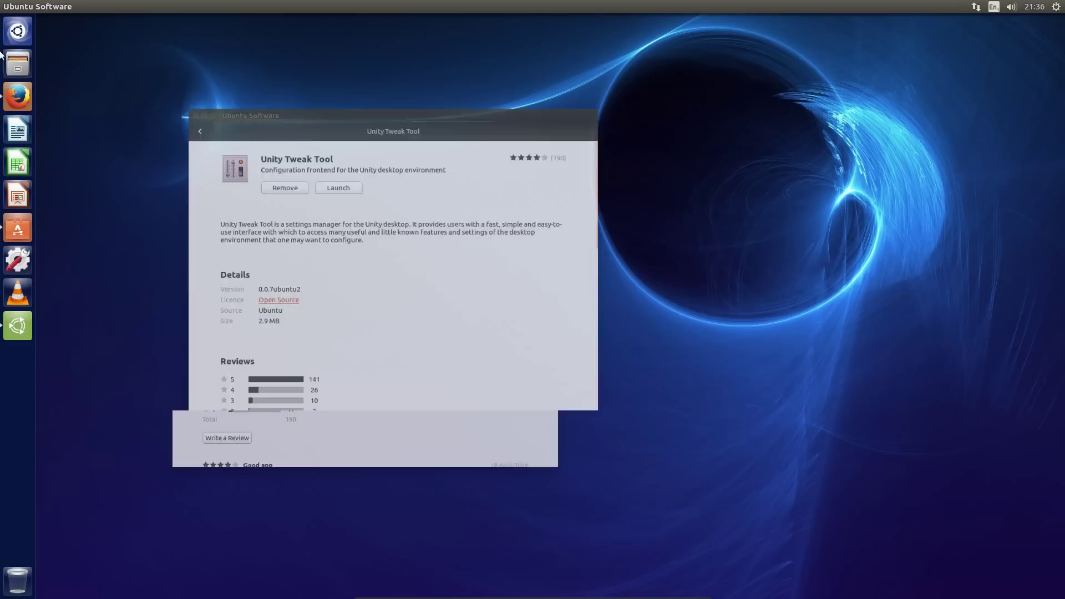
{"action": "key", "text": "super"}
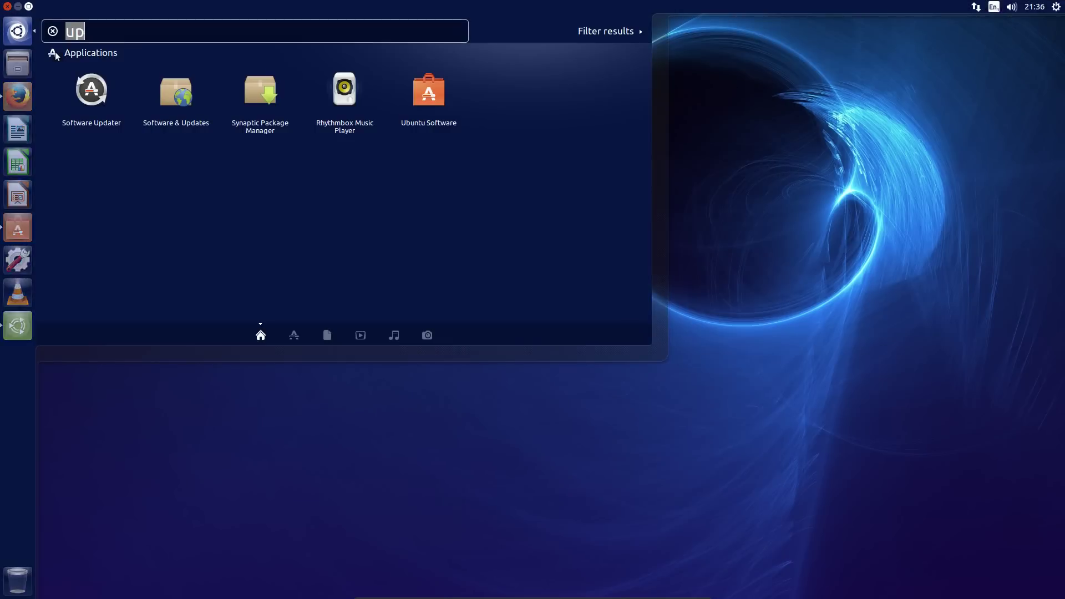
{"action": "type", "text": "twea"}
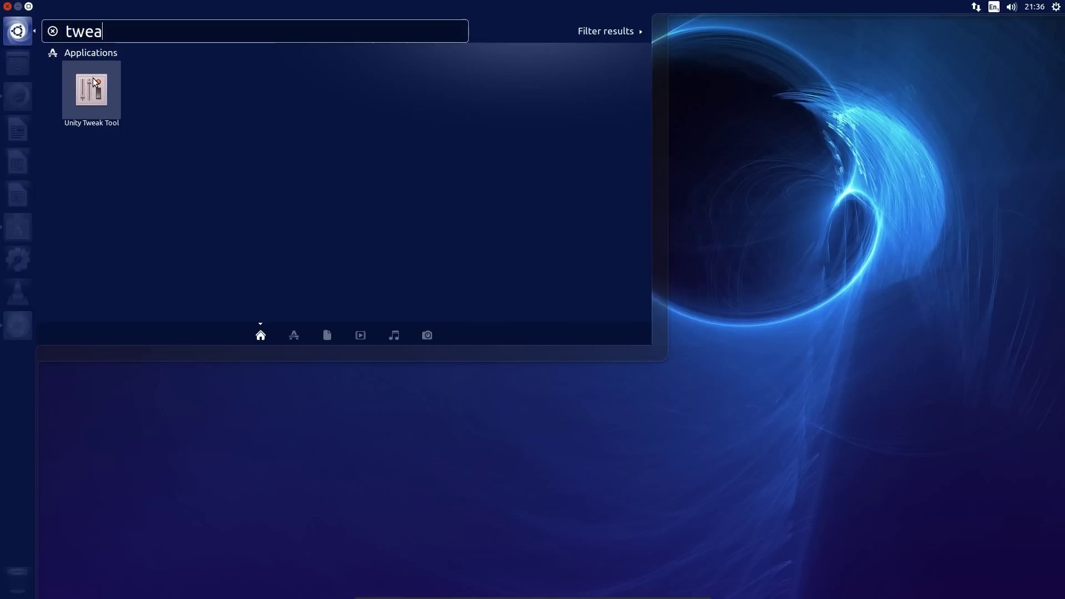
{"action": "left_click", "coordinate": [93, 81]}
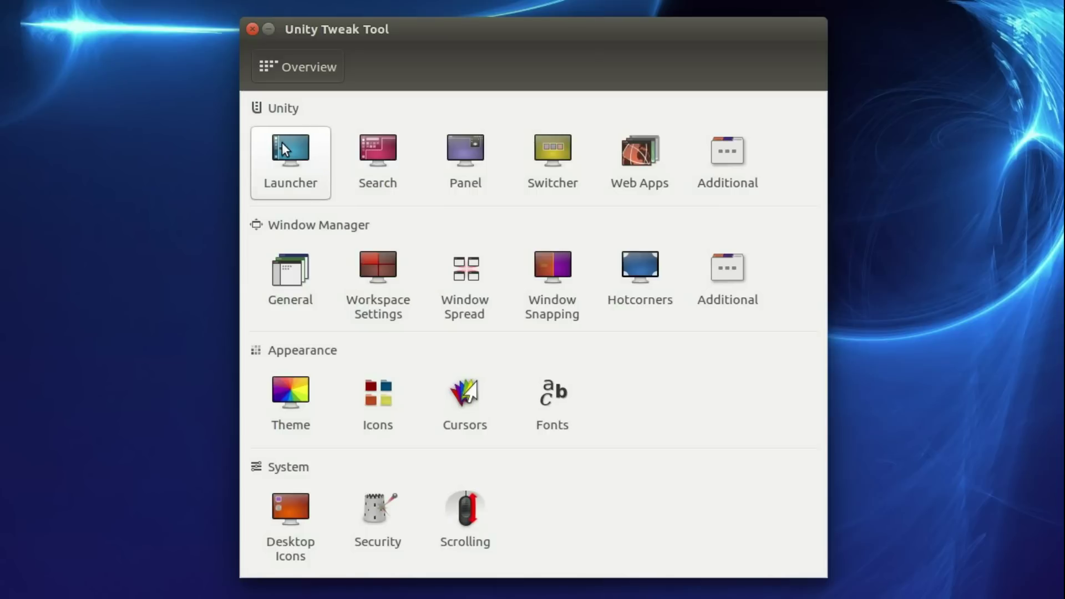
Turn off Background blur under Launcher's Search tab, review Panel and Additional, then return to Overview.
{"action": "left_click", "coordinate": [287, 151]}
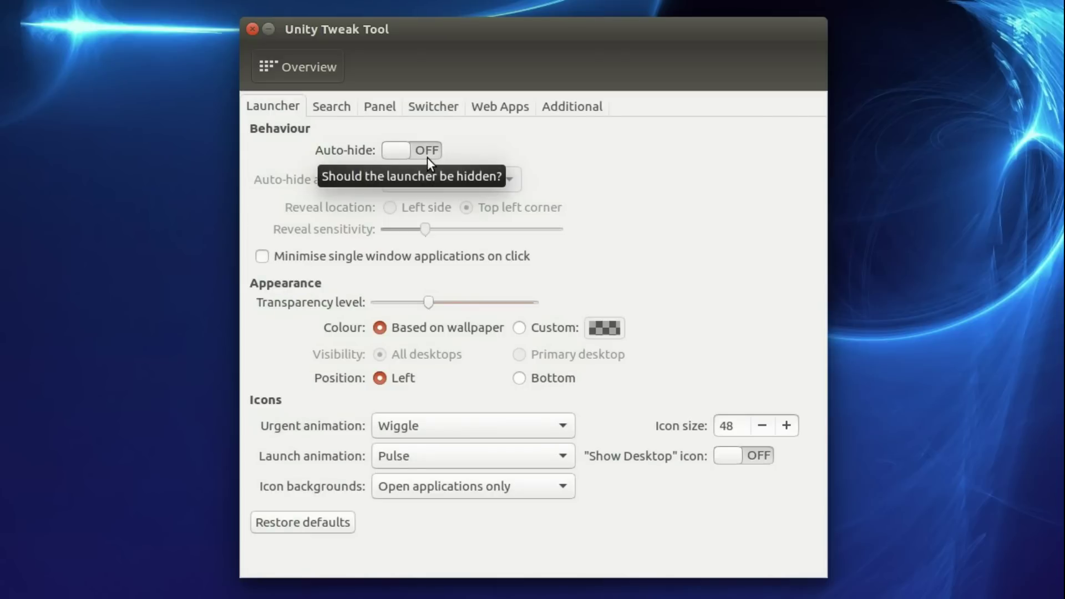
{"action": "left_click", "coordinate": [332, 111]}
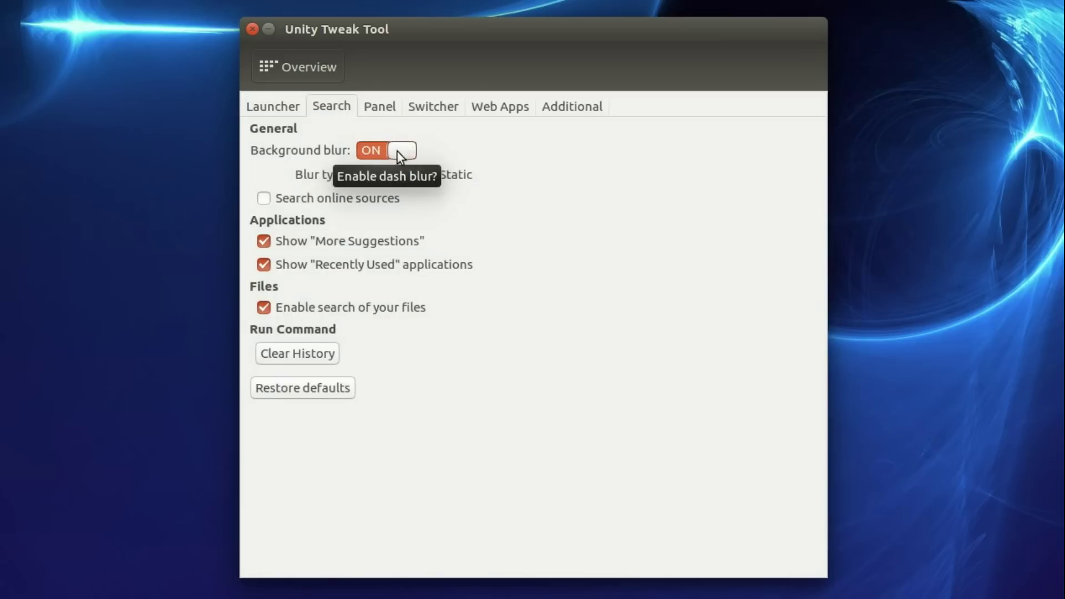
{"action": "left_click_drag", "start_coordinate": [397, 150], "coordinate": [361, 154]}
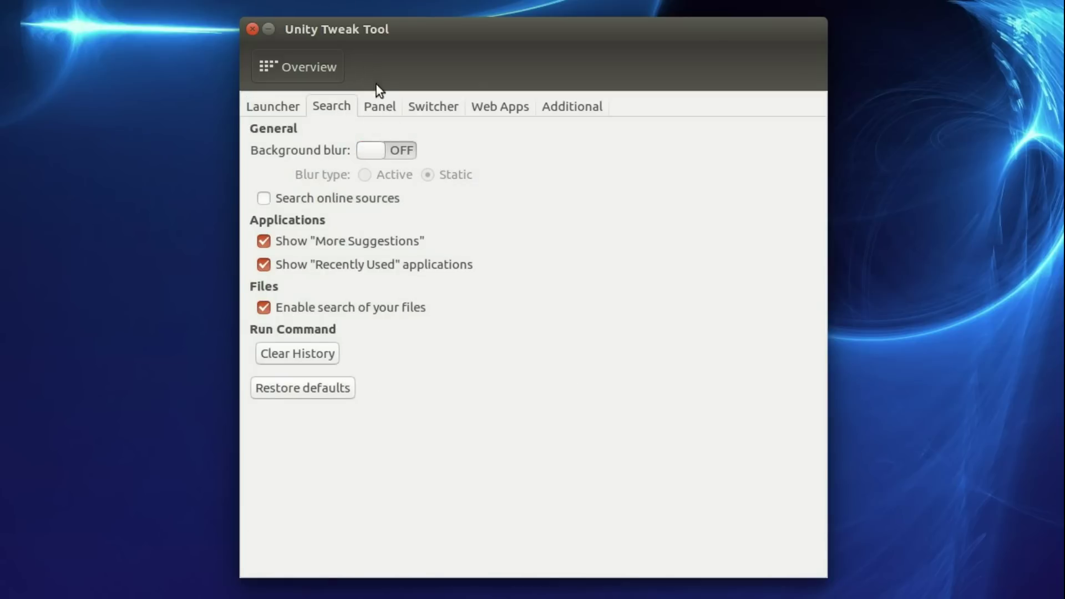
{"action": "left_click", "coordinate": [377, 100]}
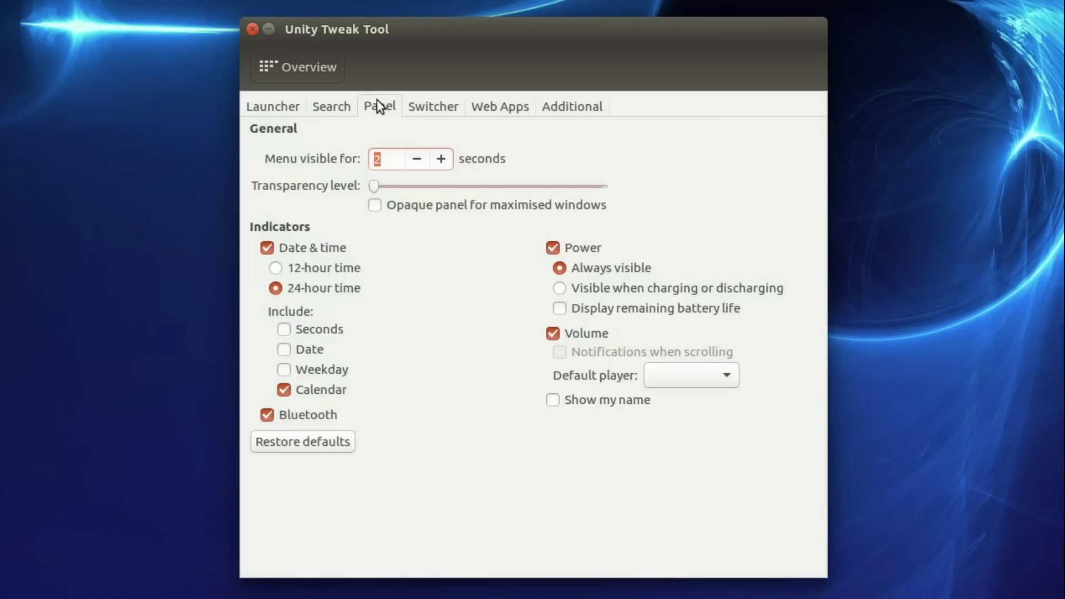
{"action": "scroll", "coordinate": [411, 108], "scroll_direction": "down", "scroll_amount": 2}
{"action": "left_click", "coordinate": [559, 103]}
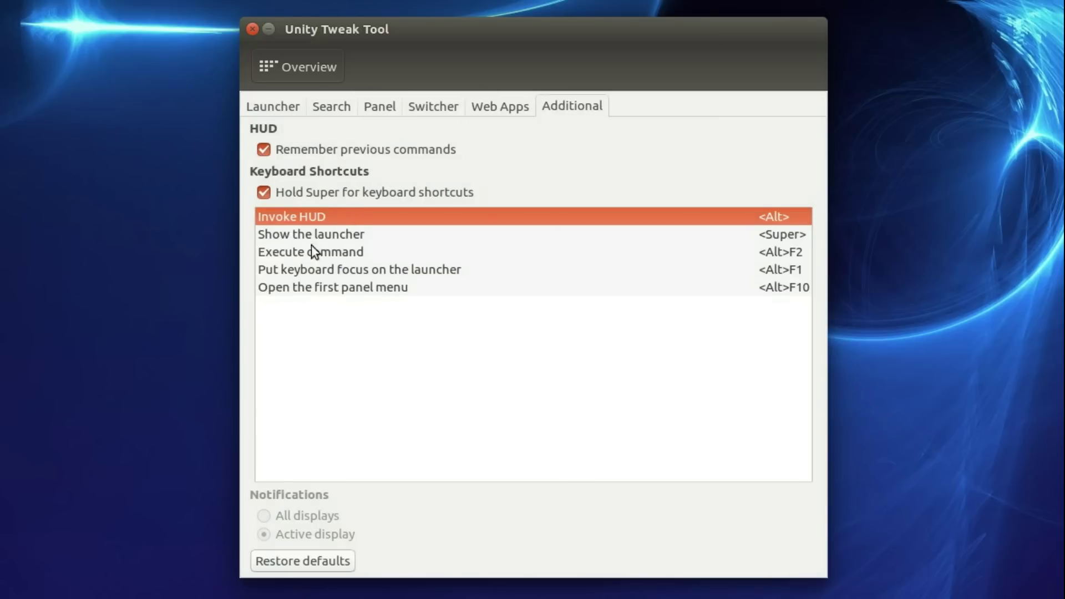
{"action": "left_click", "coordinate": [284, 73]}
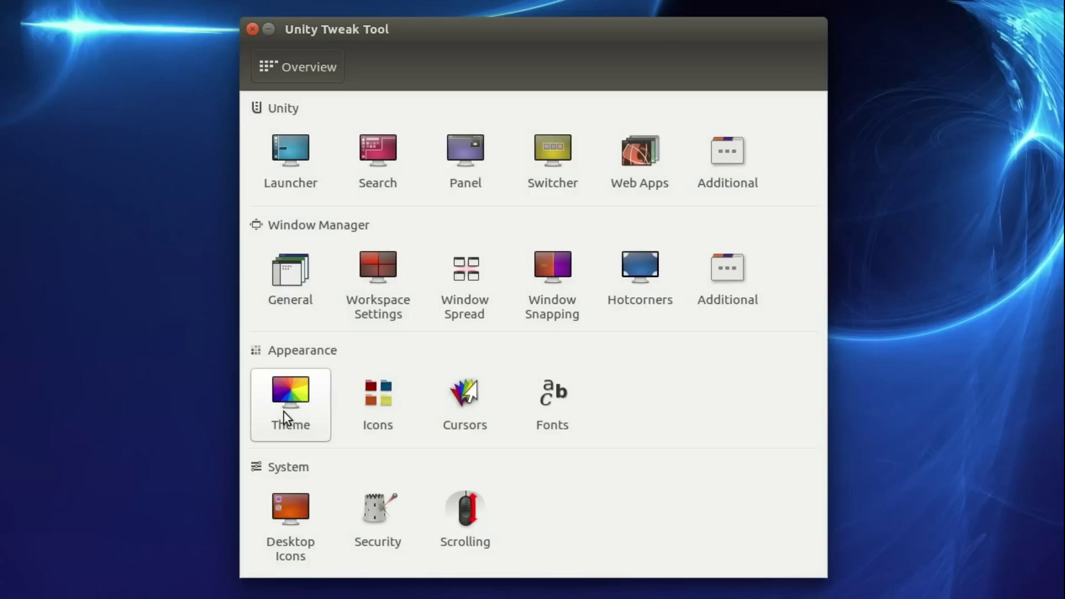
Browse the cursor theme list in Unity Tweak Tool, then return to the Theme settings page.
{"action": "left_click", "coordinate": [282, 411]}
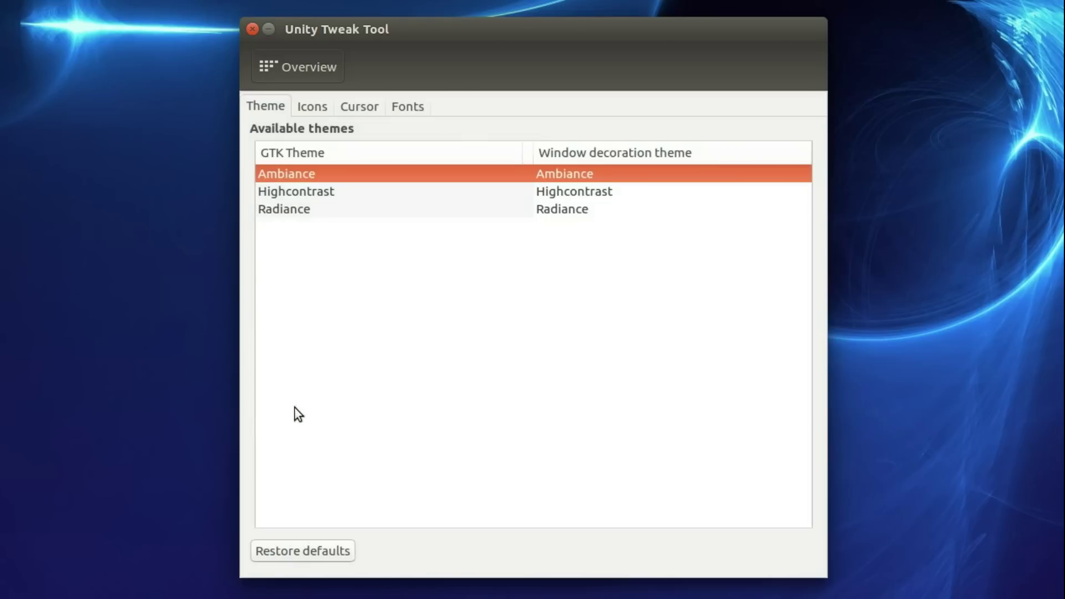
{"action": "left_click", "coordinate": [277, 73]}
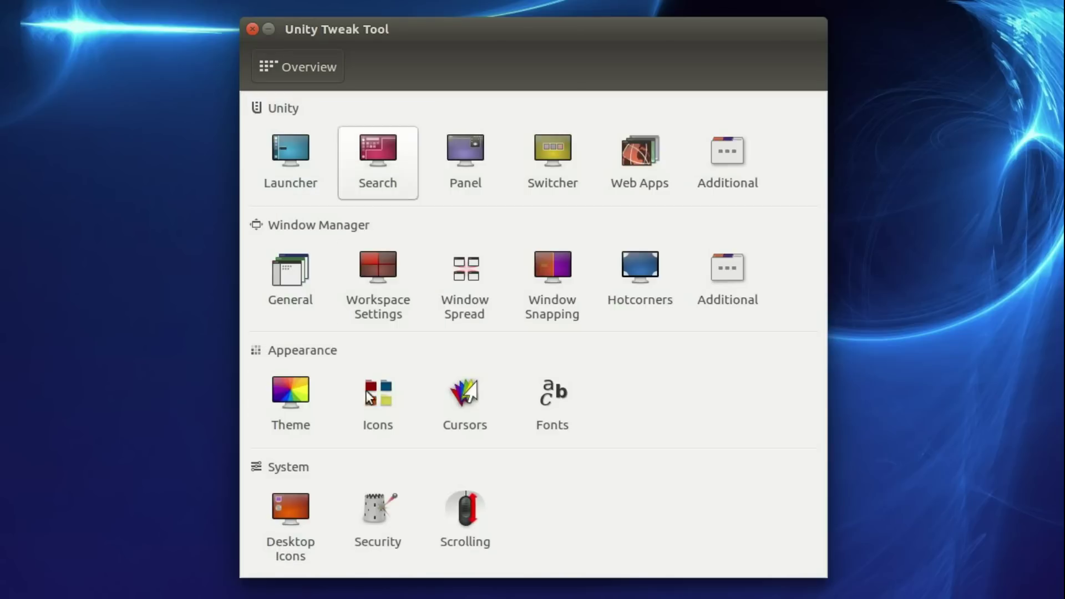
{"action": "left_click", "coordinate": [461, 401]}
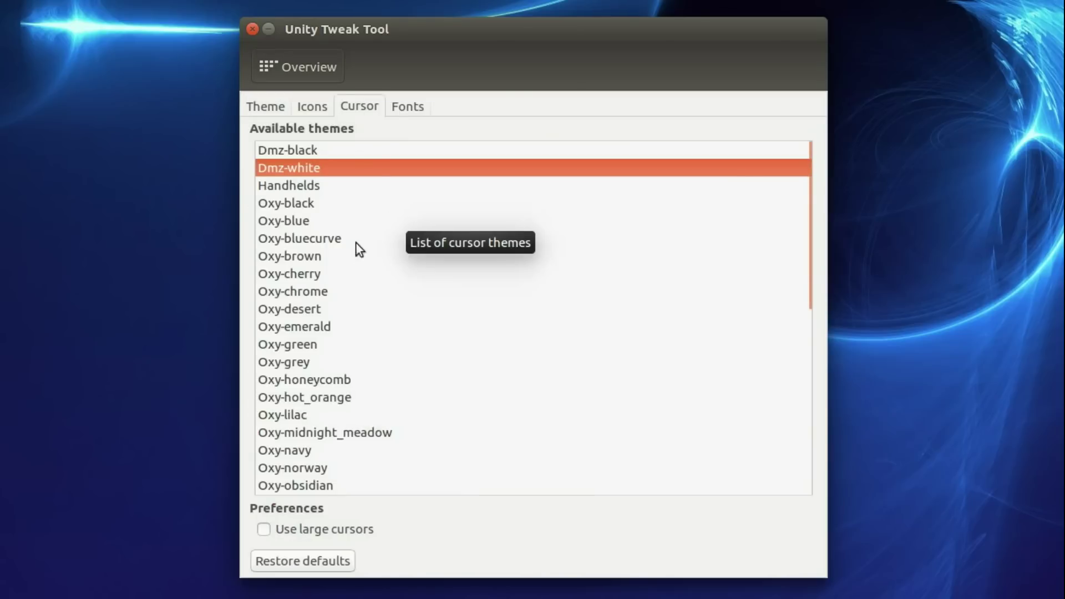
{"action": "scroll", "coordinate": [317, 286], "scroll_direction": "down", "scroll_amount": 6}
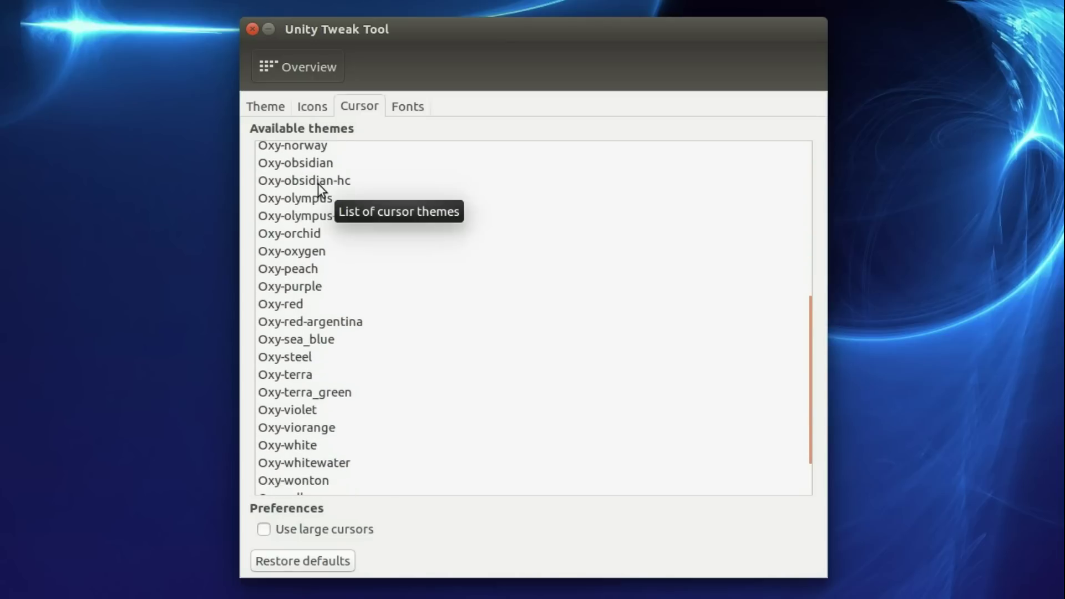
{"action": "left_click", "coordinate": [276, 107]}
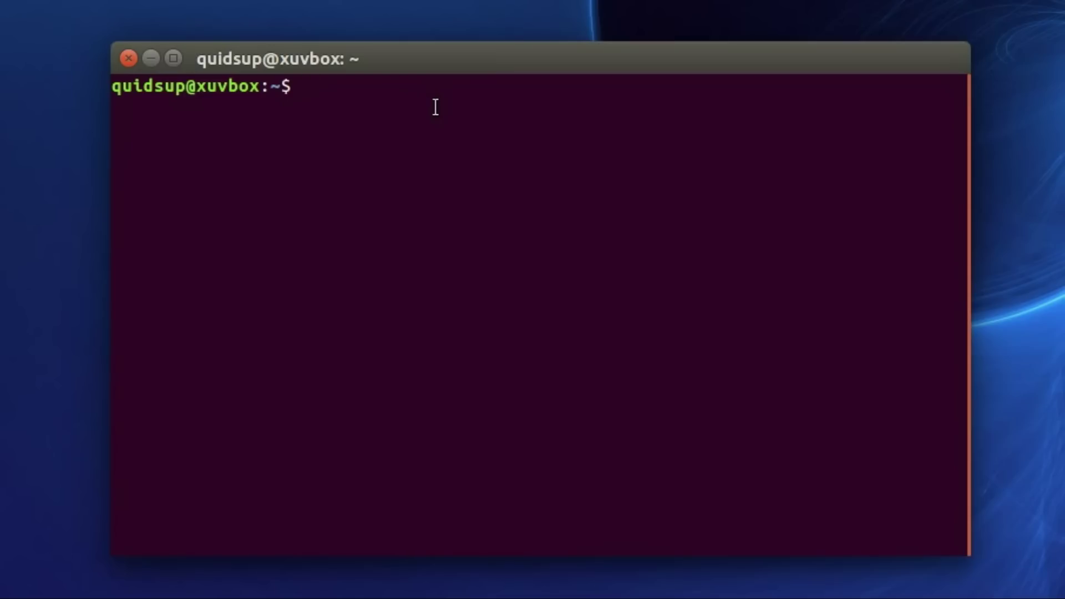
Run gsettings launcher-position Bottom to move the launcher, then rerun it with Left.
{"action": "type", "text": "gsettings set com.canonical.Unity.Launcher launcher-position Bottom"}
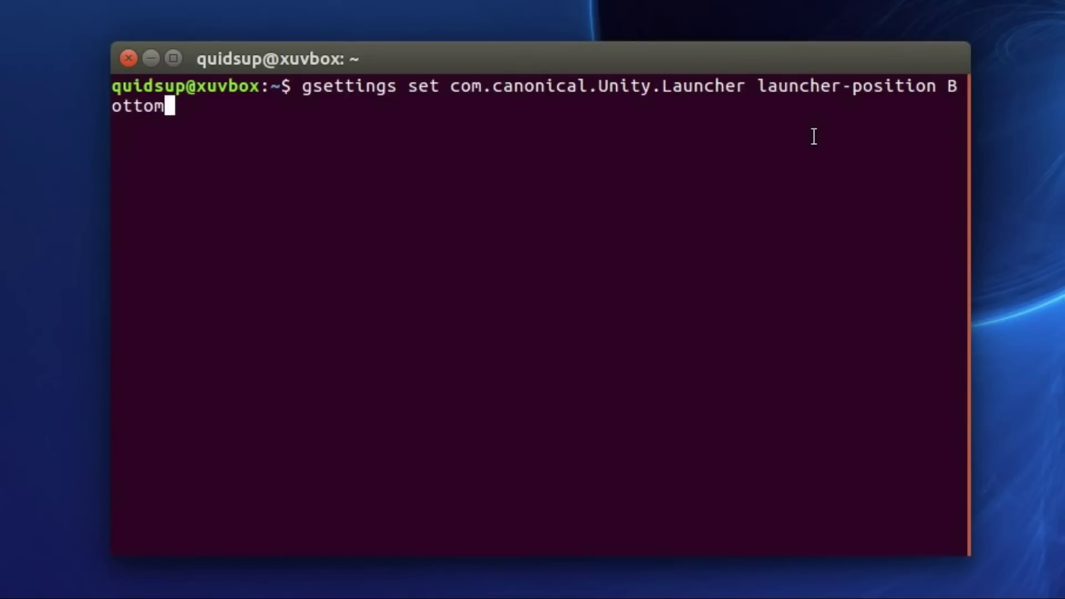
{"action": "key", "text": "Return"}
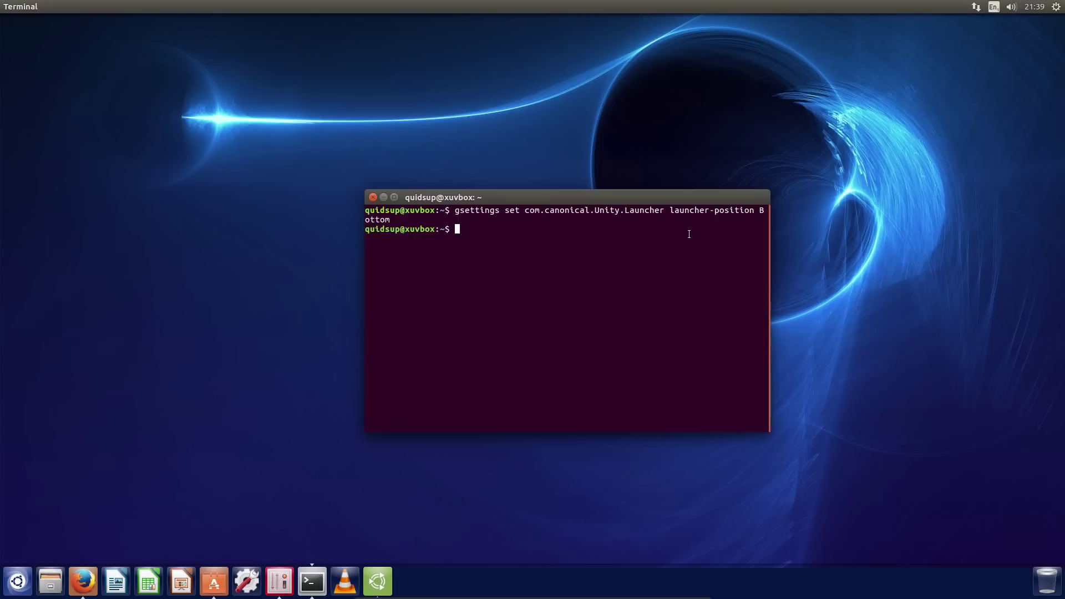
{"action": "key", "text": "Up"}
{"action": "key", "text": "BackSpace"}
{"action": "key", "text": "BackSpace"}
{"action": "key", "text": "BackSpace"}
{"action": "key", "text": "BackSpace"}
{"action": "key", "text": "BackSpace"}
{"action": "key", "text": "BackSpace"}
{"action": "key", "text": "BackSpace"}
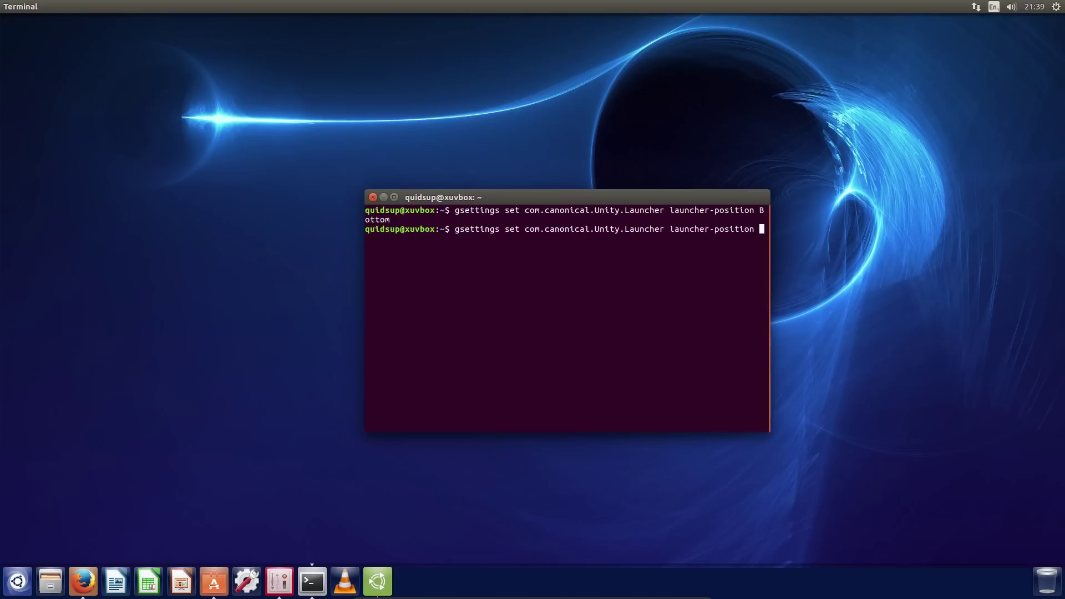
{"action": "type", "text": "Left"}
{"action": "key", "text": "Return"}
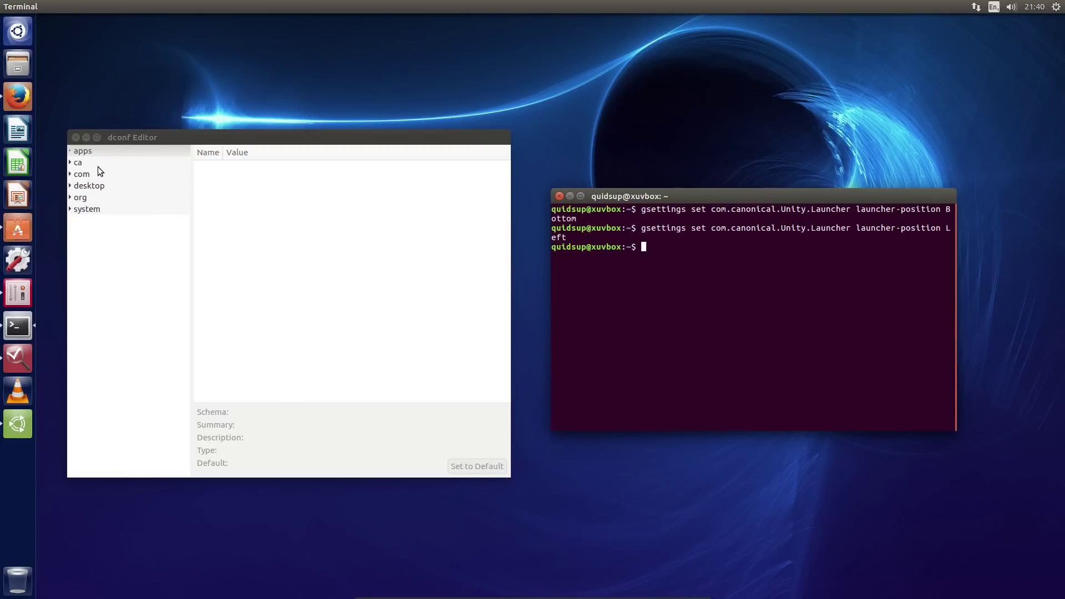
Set com.canonical.unity.launcher's launcher-position key to Bottom, then change it back to Left.
{"action": "left_click", "coordinate": [70, 174]}
{"action": "left_click", "coordinate": [76, 187]}
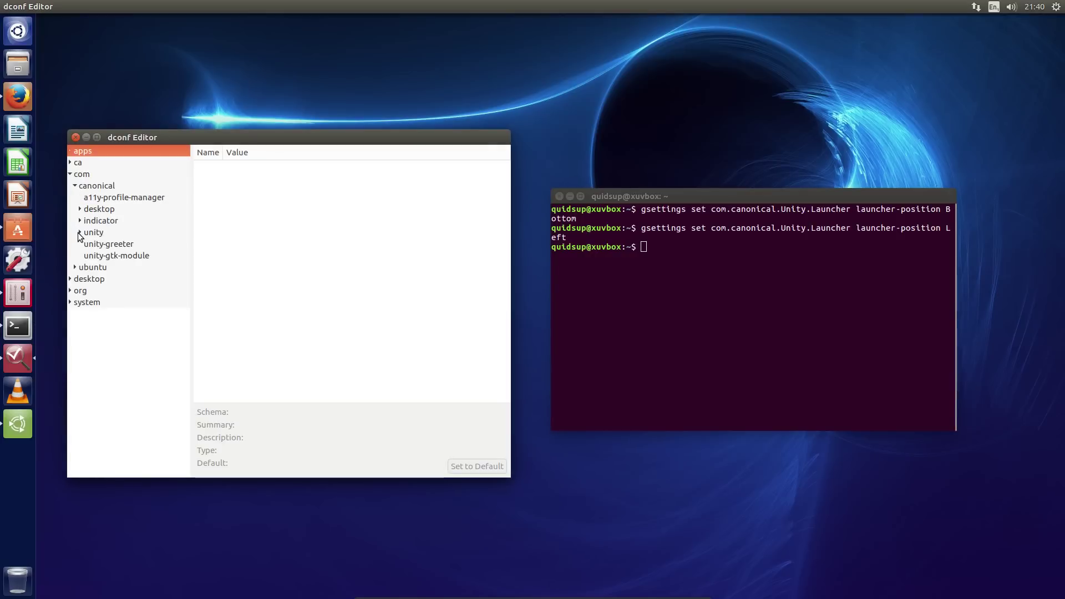
{"action": "left_click", "coordinate": [79, 233]}
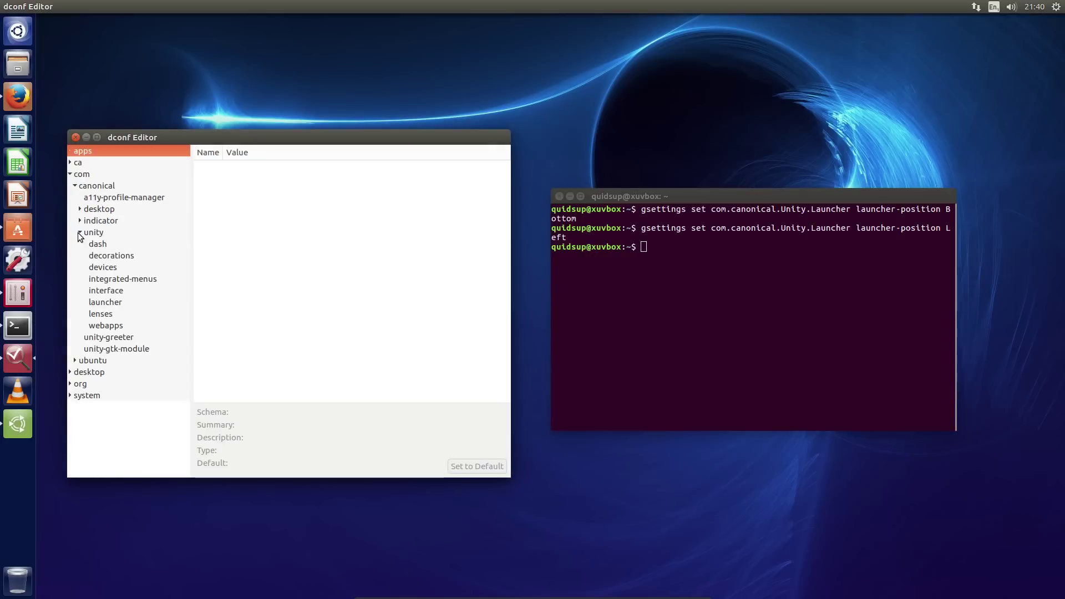
{"action": "left_click", "coordinate": [105, 302]}
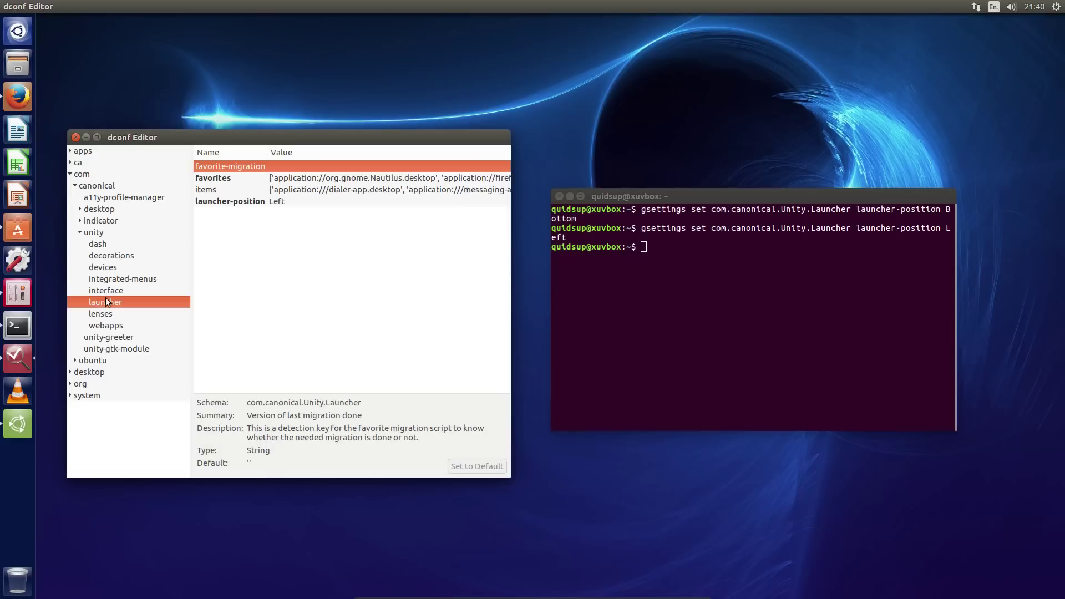
{"action": "left_click", "coordinate": [284, 202]}
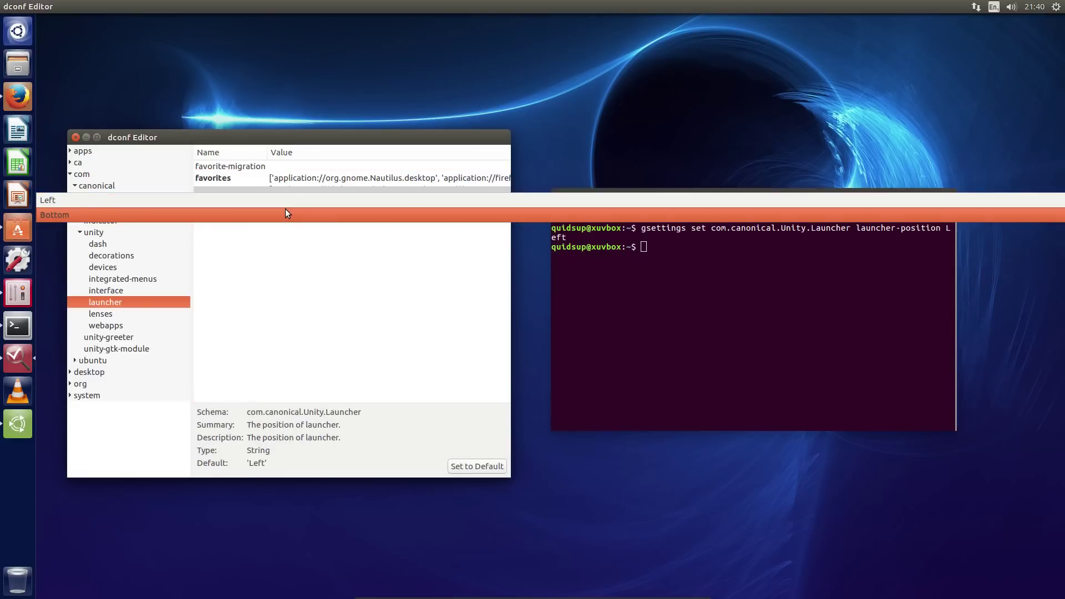
{"action": "left_click", "coordinate": [285, 210]}
{"action": "left_click", "coordinate": [285, 202]}
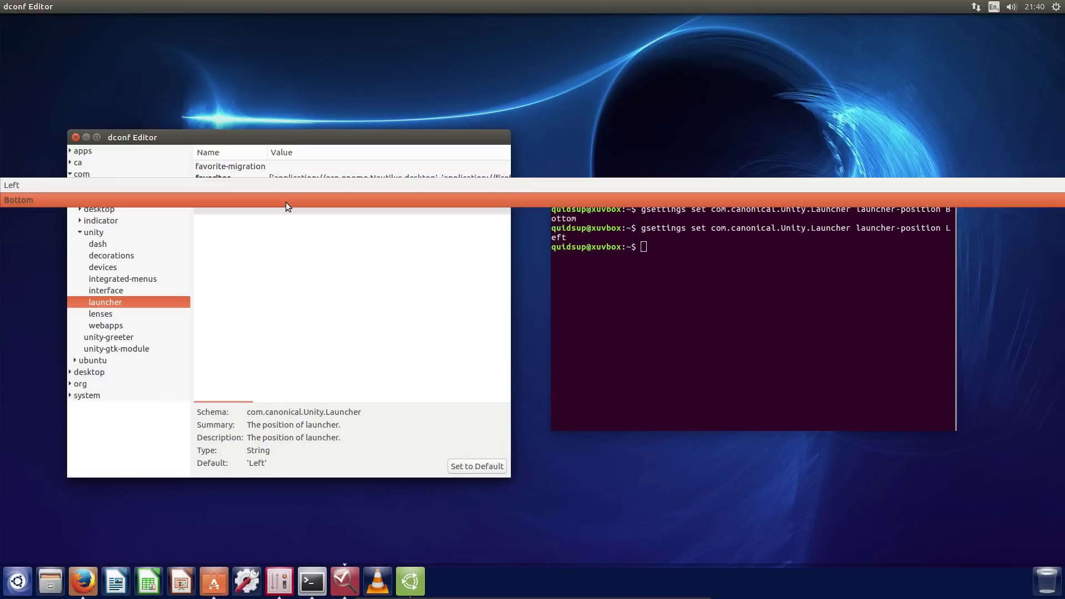
{"action": "left_click", "coordinate": [275, 188]}
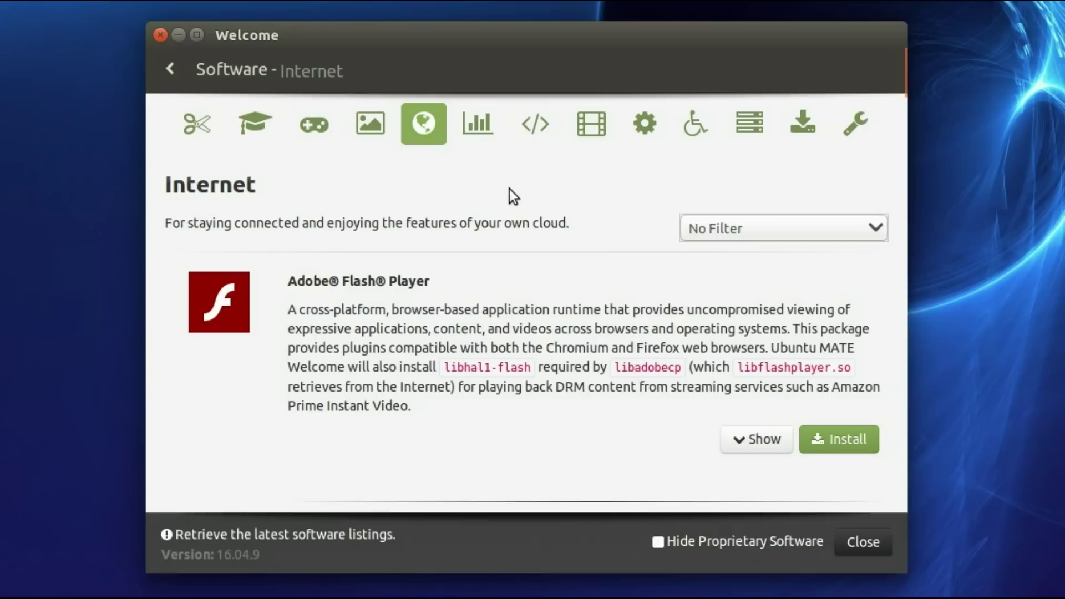
Filter the Internet list to Web Browser and scroll through Chromium, Google Chrome, Opera and Tor Browser.
{"action": "left_click", "coordinate": [764, 227]}
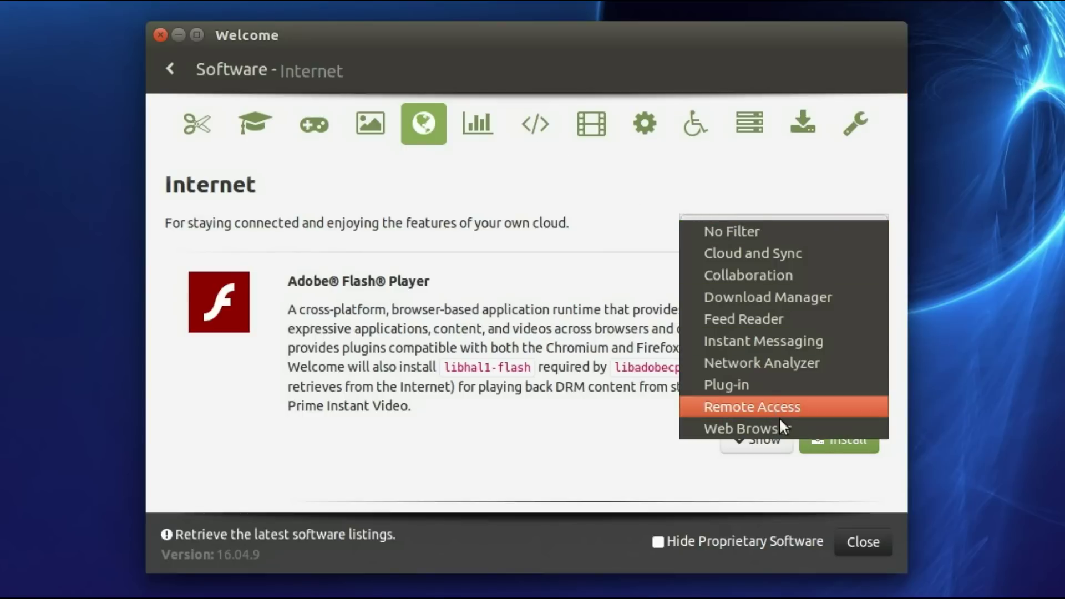
{"action": "left_click", "coordinate": [809, 429]}
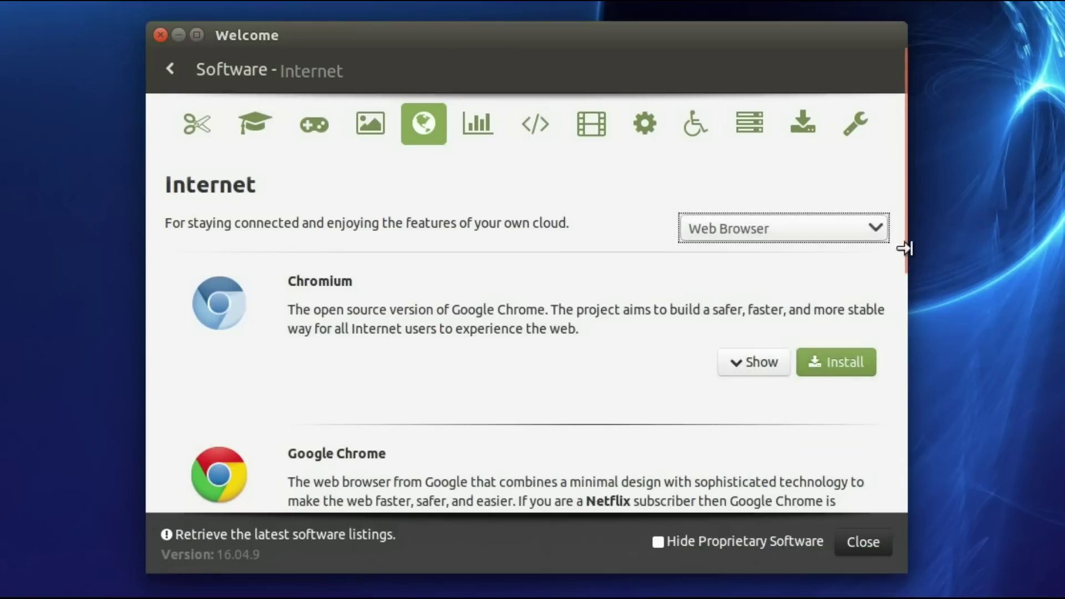
{"action": "left_click_drag", "start_coordinate": [901, 244], "coordinate": [911, 470]}
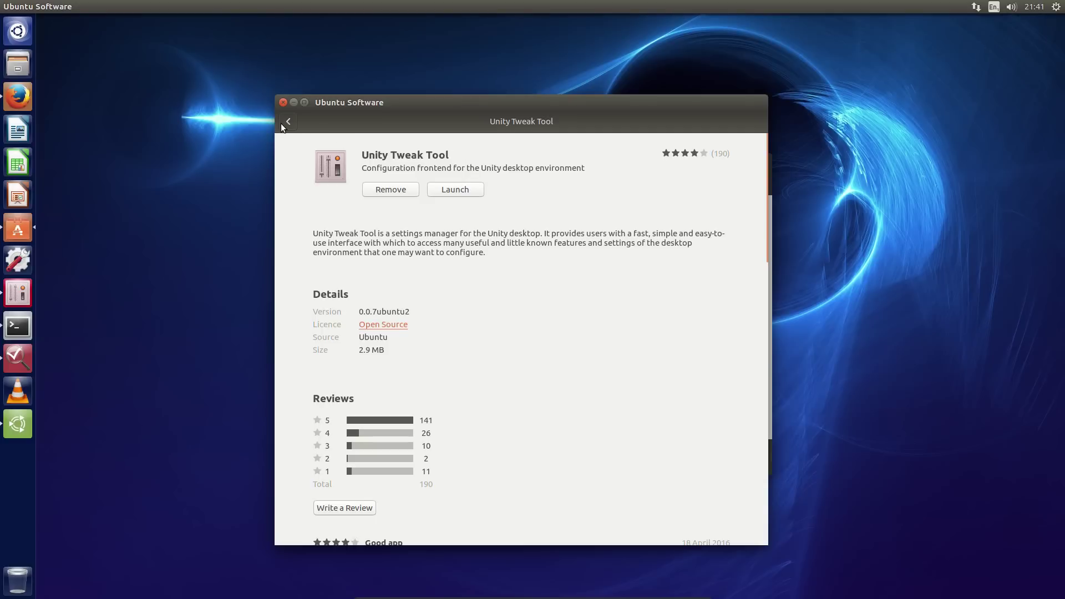
Go back in Ubuntu Software and search for 'chromium', then for 'opera'.
{"action": "left_click", "coordinate": [287, 122]}
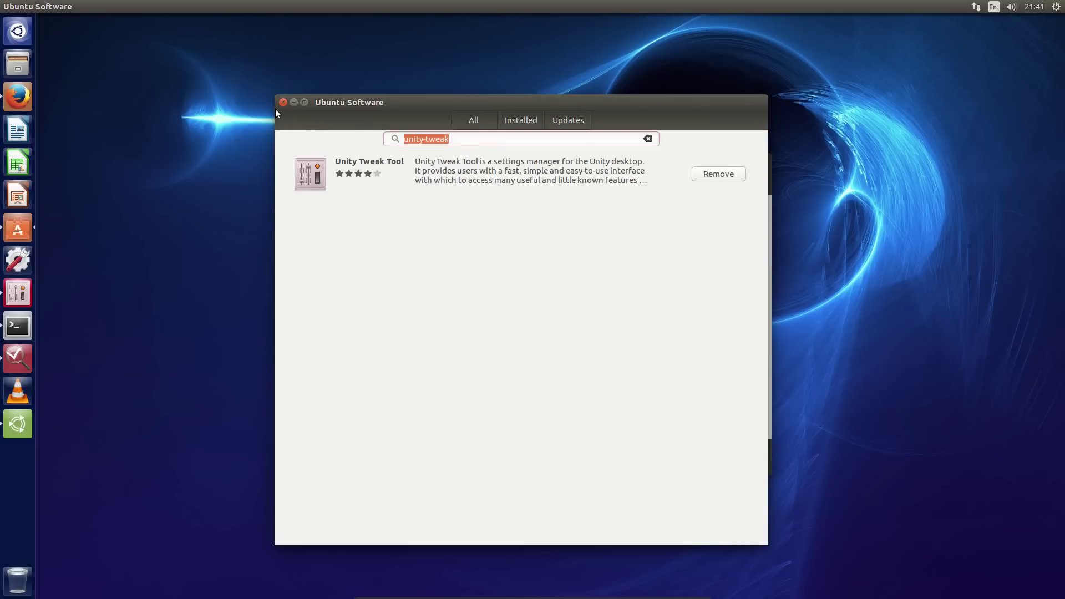
{"action": "type", "text": "chromium"}
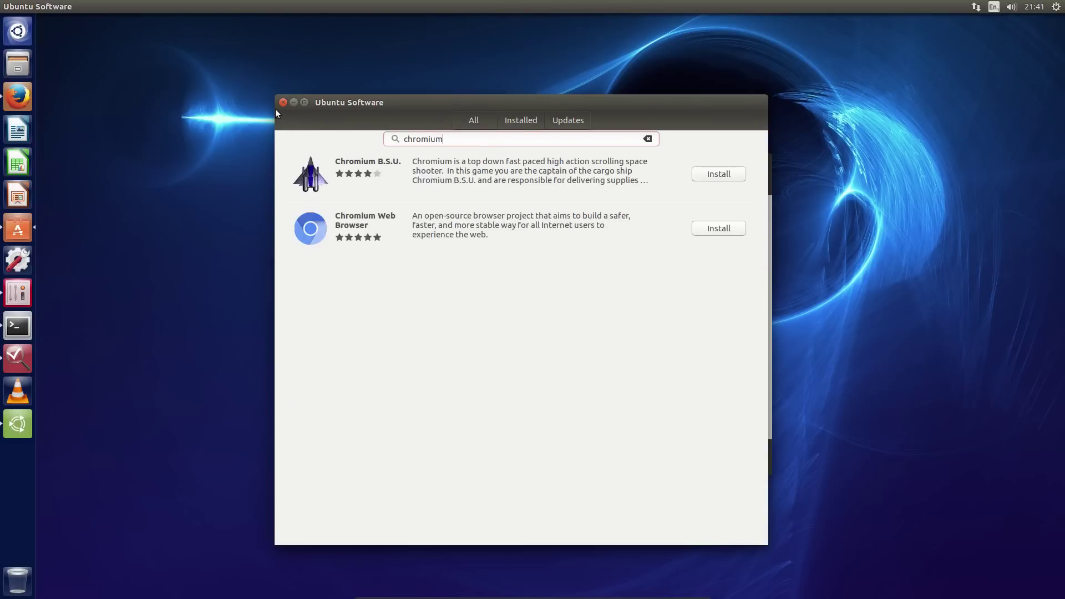
{"action": "key", "text": "ctrl+a"}
{"action": "type", "text": "opera"}
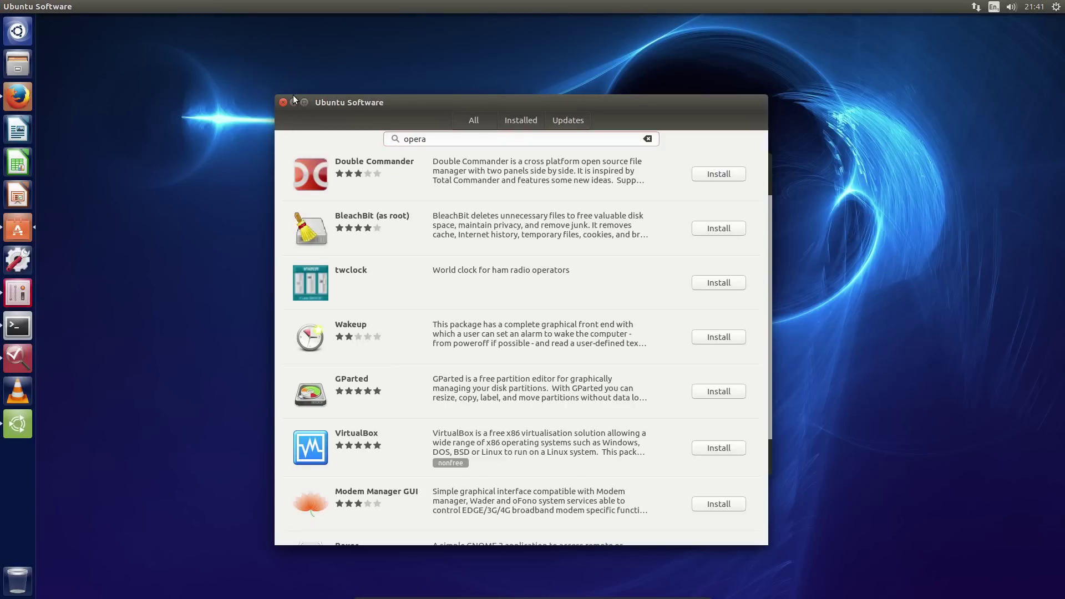
Minimise Ubuntu Software and scroll down the Welcome window's web browser list.
{"action": "left_click", "coordinate": [292, 97]}
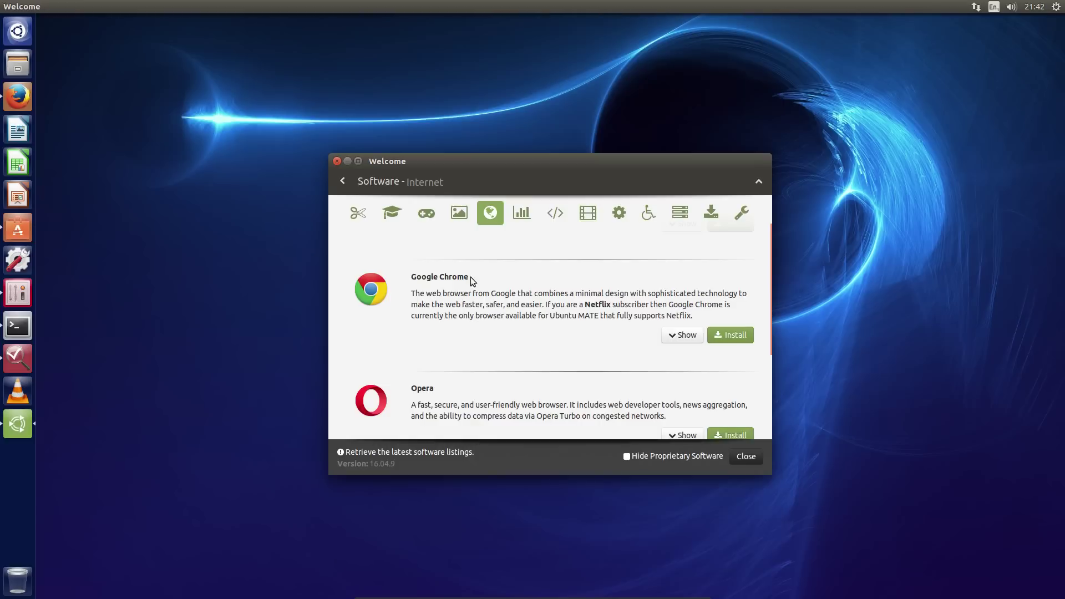
{"action": "scroll", "coordinate": [460, 300], "scroll_direction": "down", "scroll_amount": 5}
{"action": "scroll", "coordinate": [455, 308], "scroll_direction": "down", "scroll_amount": 3}
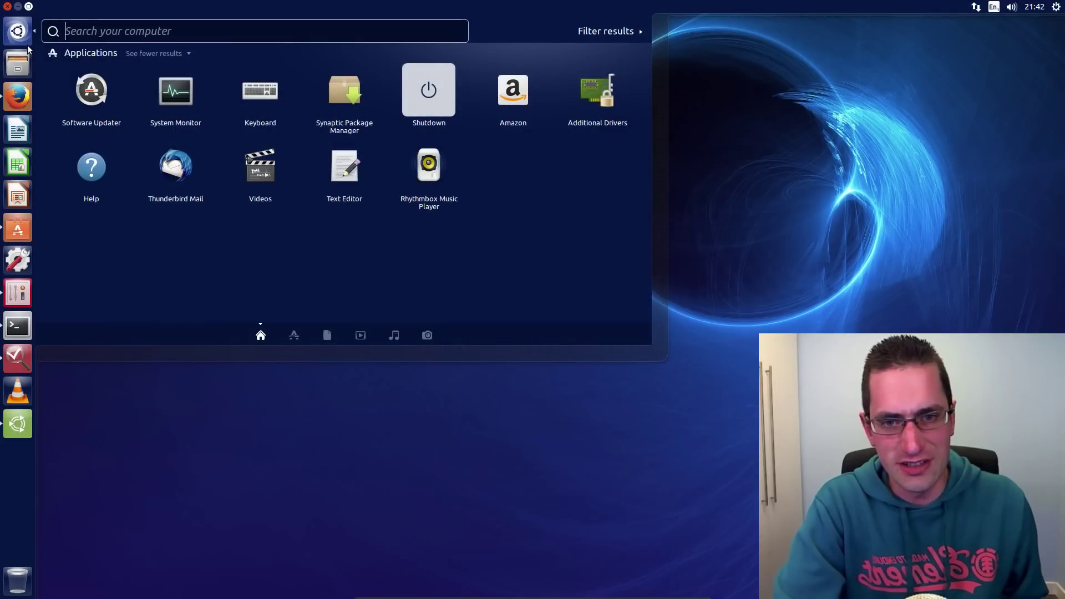
Find Security & Privacy via a 'priv' Dash search, enable Include online search results, and reopen the Dash.
{"action": "type", "text": "priv"}
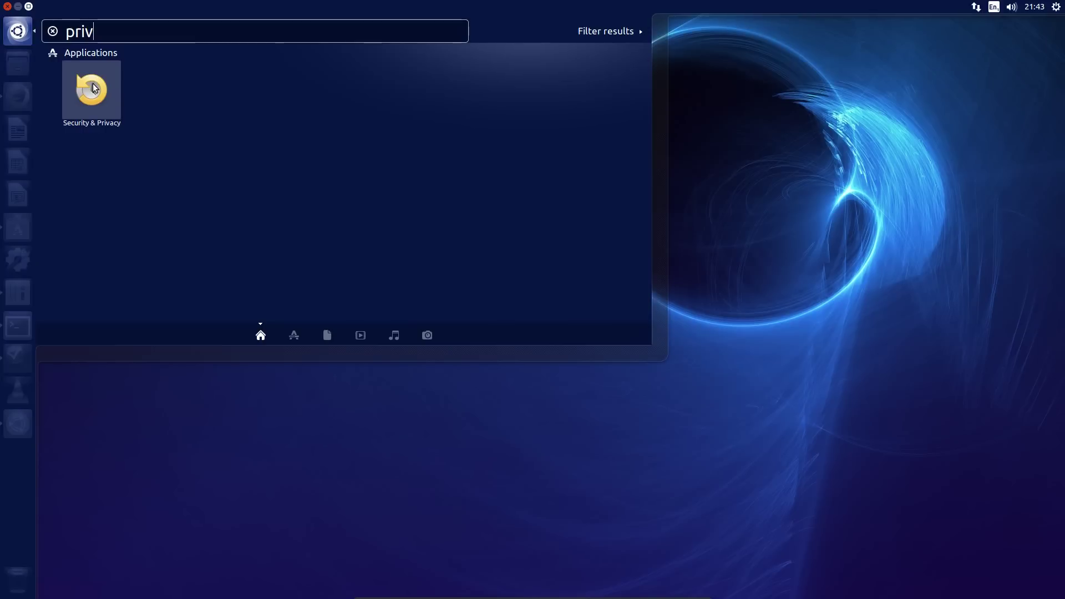
{"action": "left_click", "coordinate": [93, 87]}
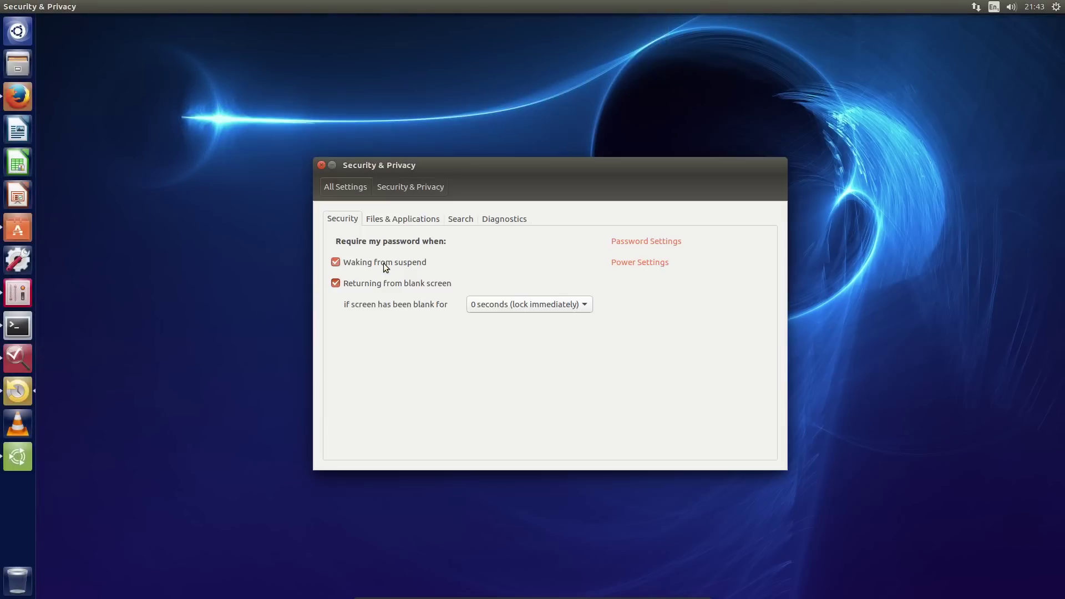
{"action": "left_click", "coordinate": [461, 220]}
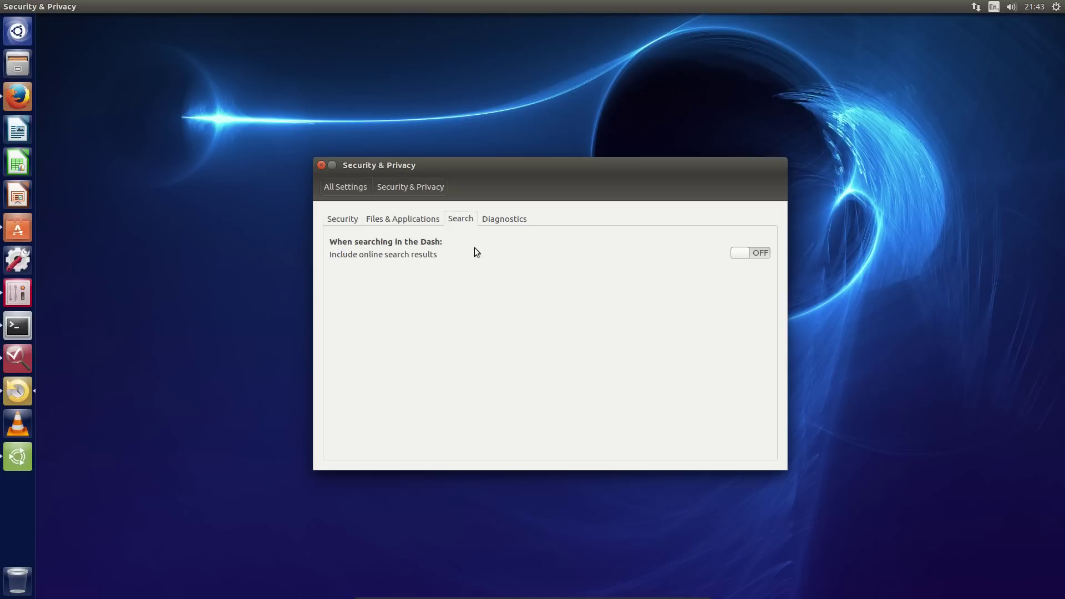
{"action": "left_click", "coordinate": [750, 254]}
{"action": "left_click", "coordinate": [17, 32]}
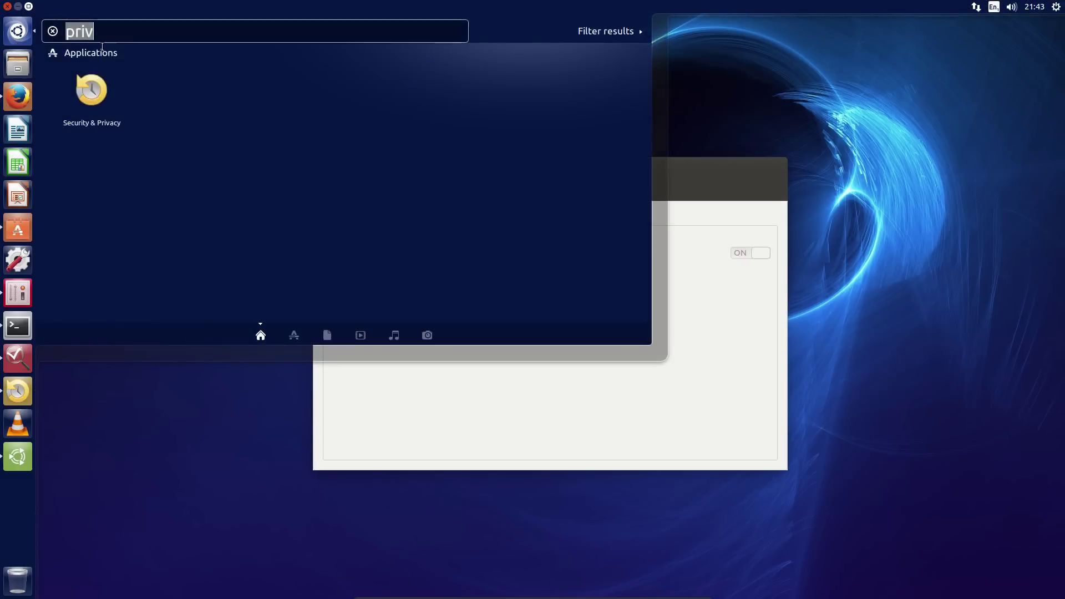
Replace the Dash query with 'cardiff' to preview the weather forecast, then close the Dash.
{"action": "key", "text": "BackSpace"}
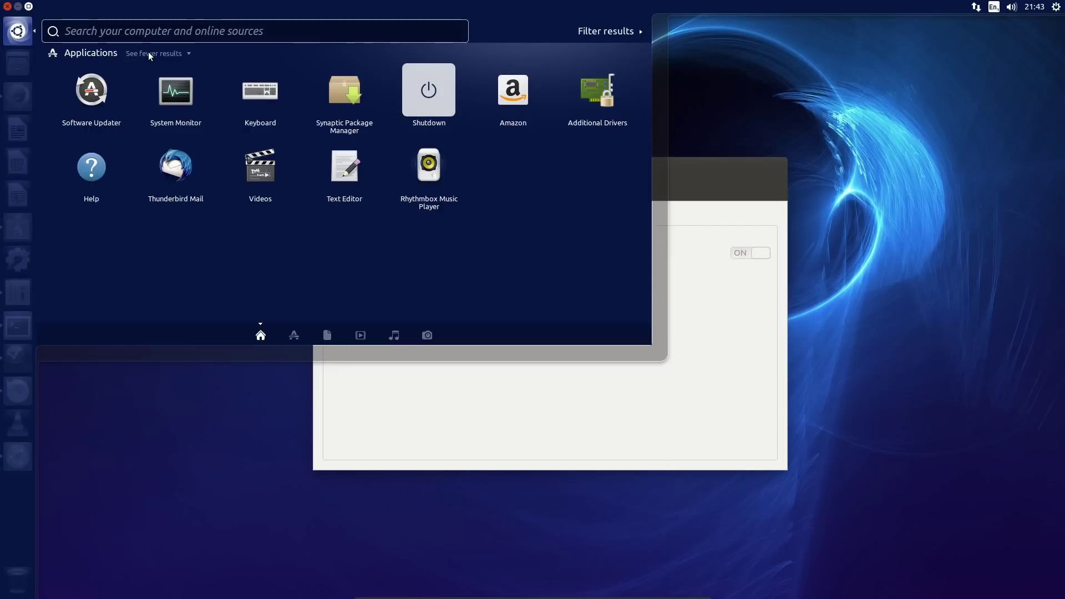
{"action": "type", "text": "cardiff"}
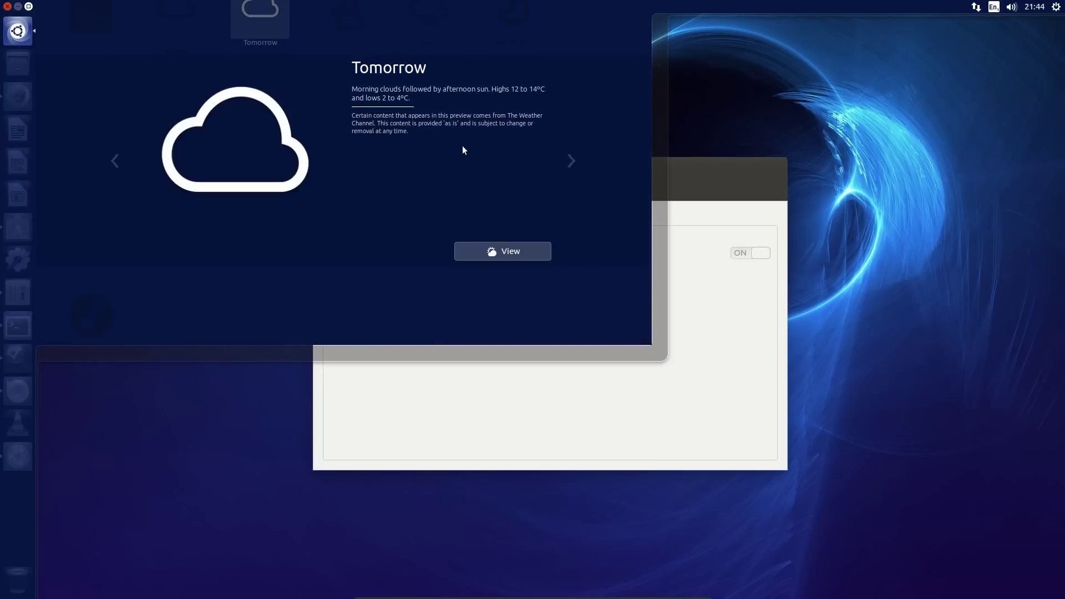
{"action": "key", "text": "Escape"}
{"action": "key", "text": "Escape"}
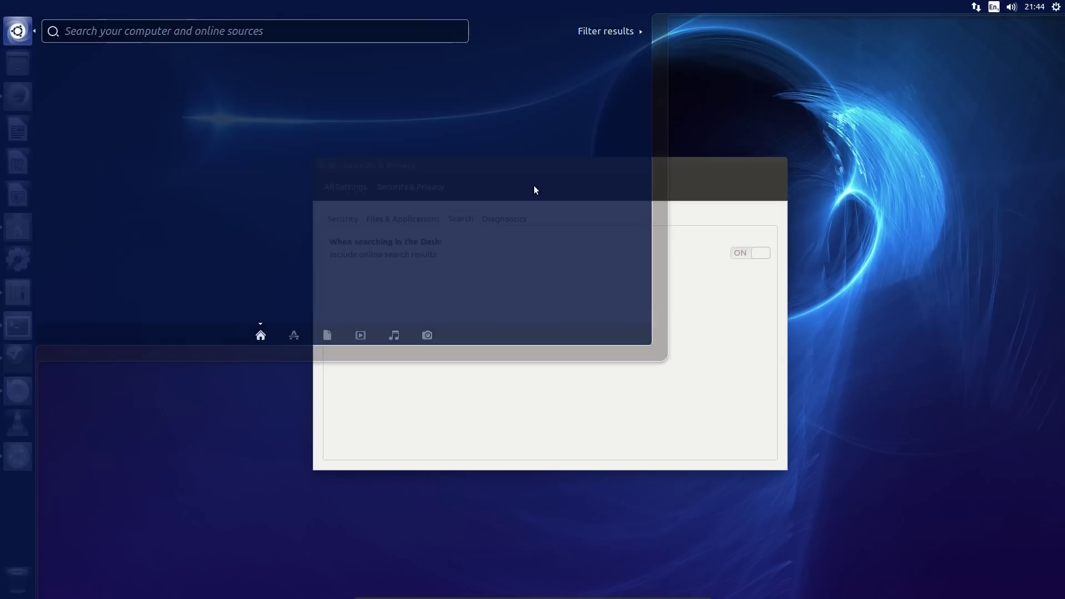